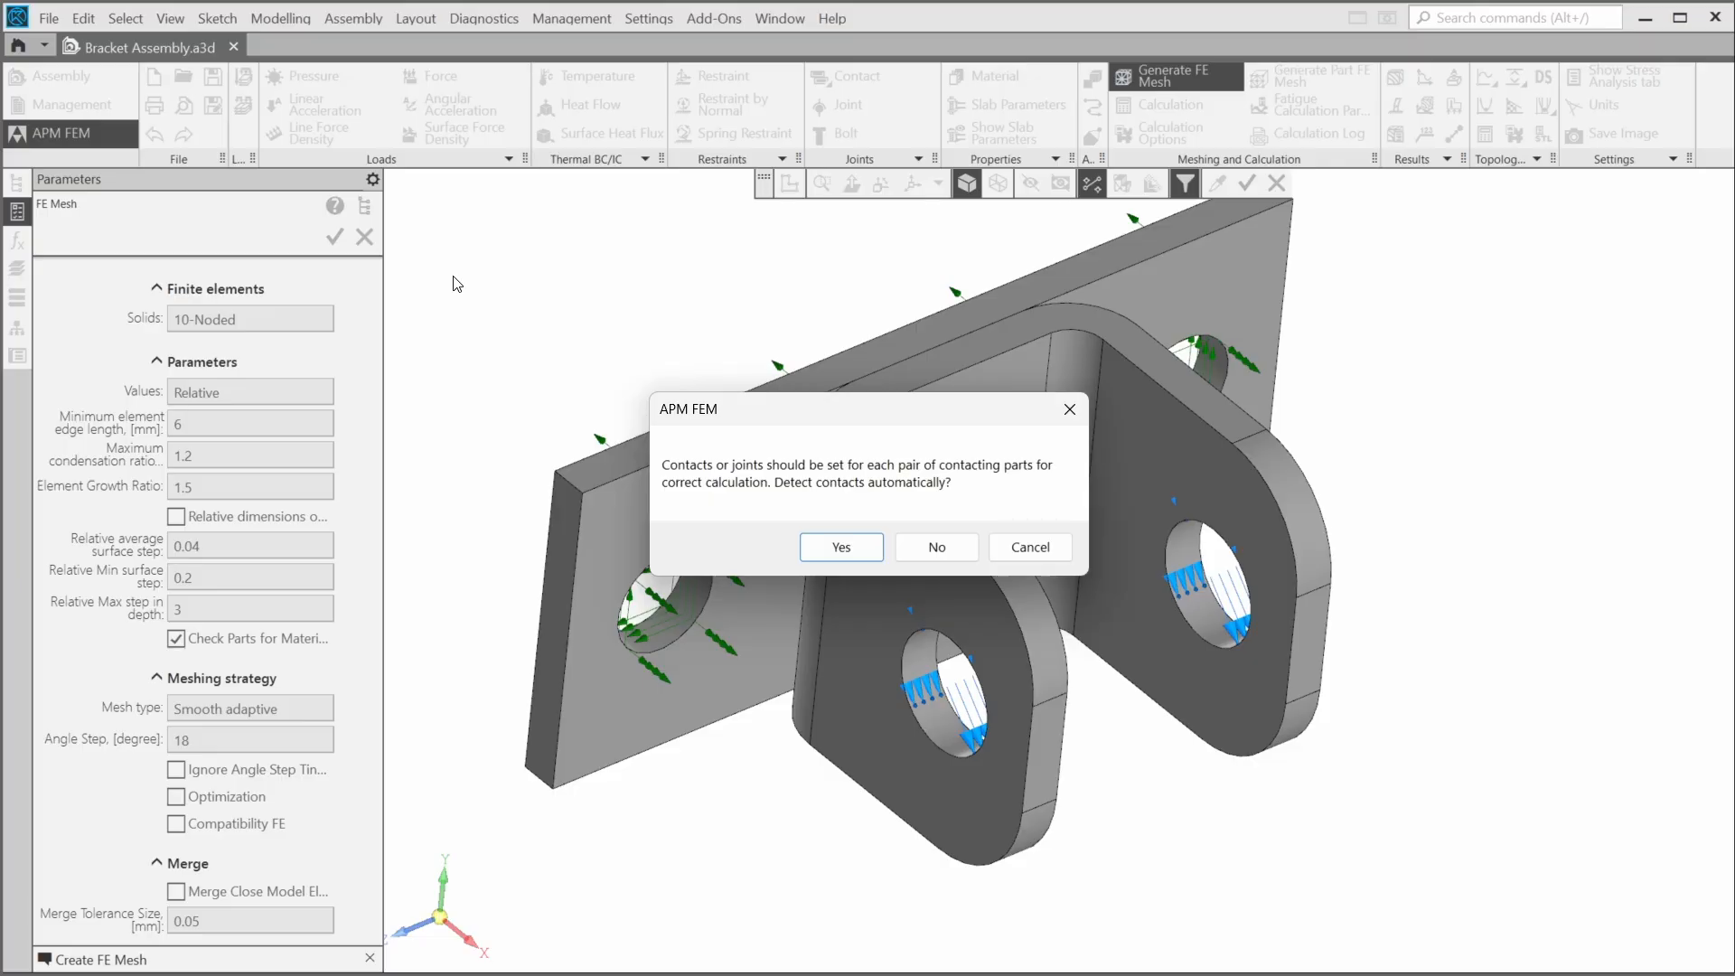
- Generate the relative FE mesh without automatic contact detection
left_click(940, 551)
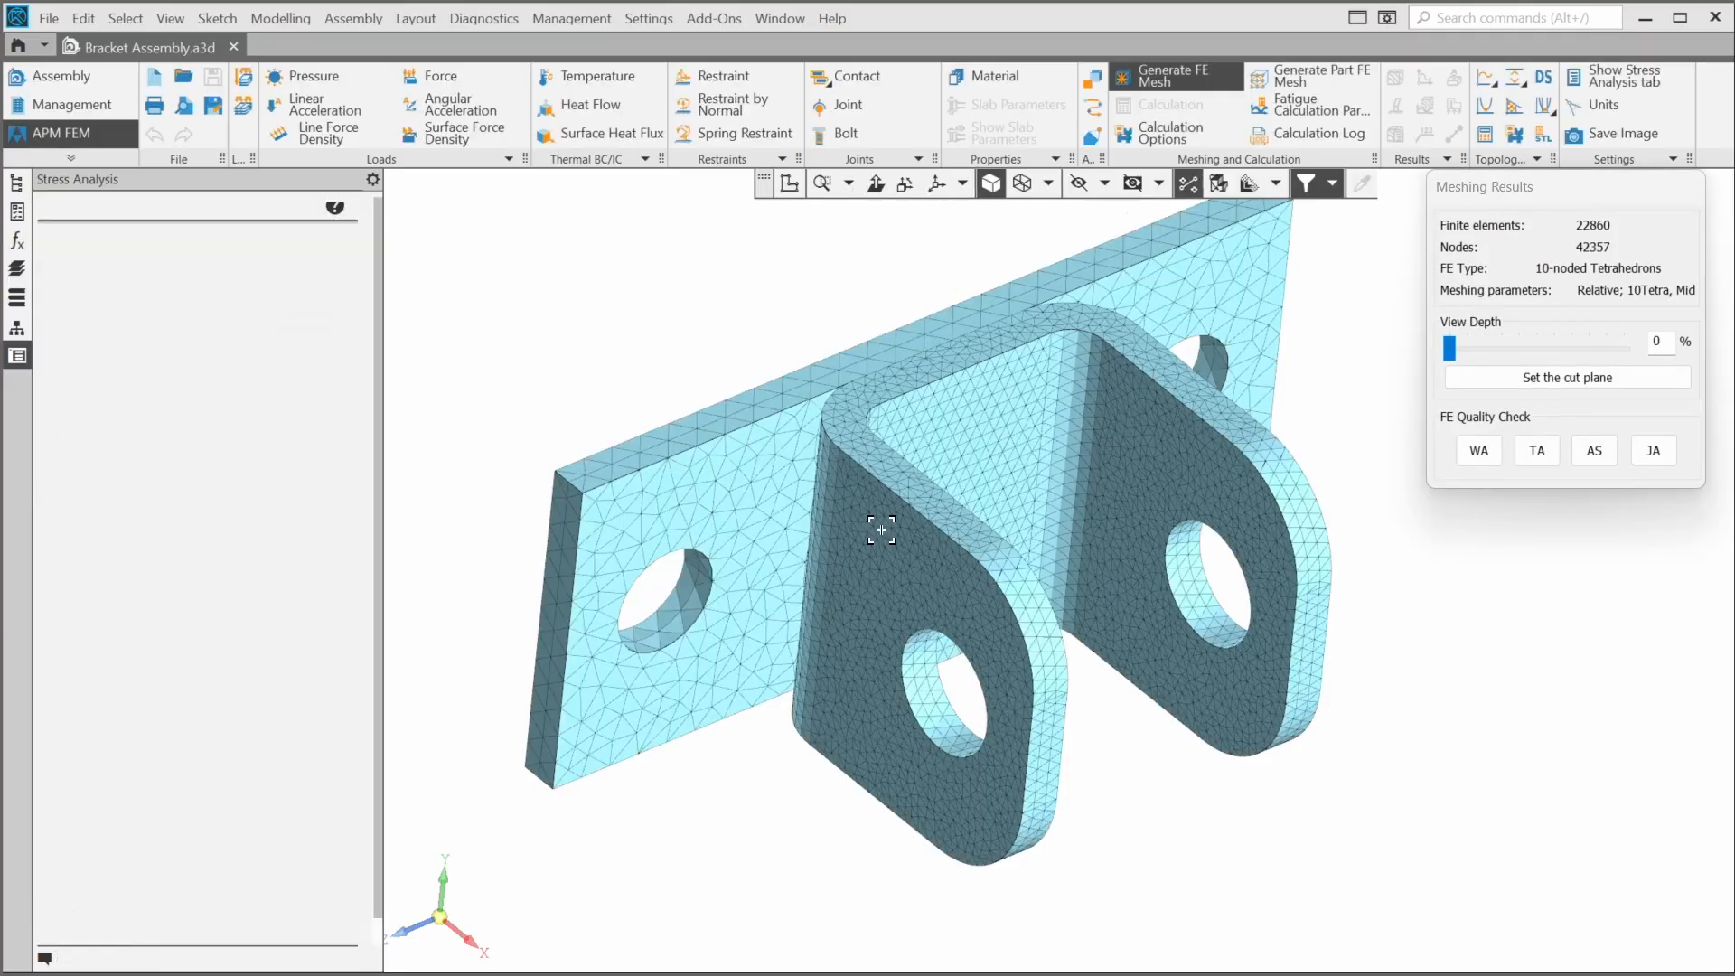
middle_click_drag(705, 318, 407, 530)
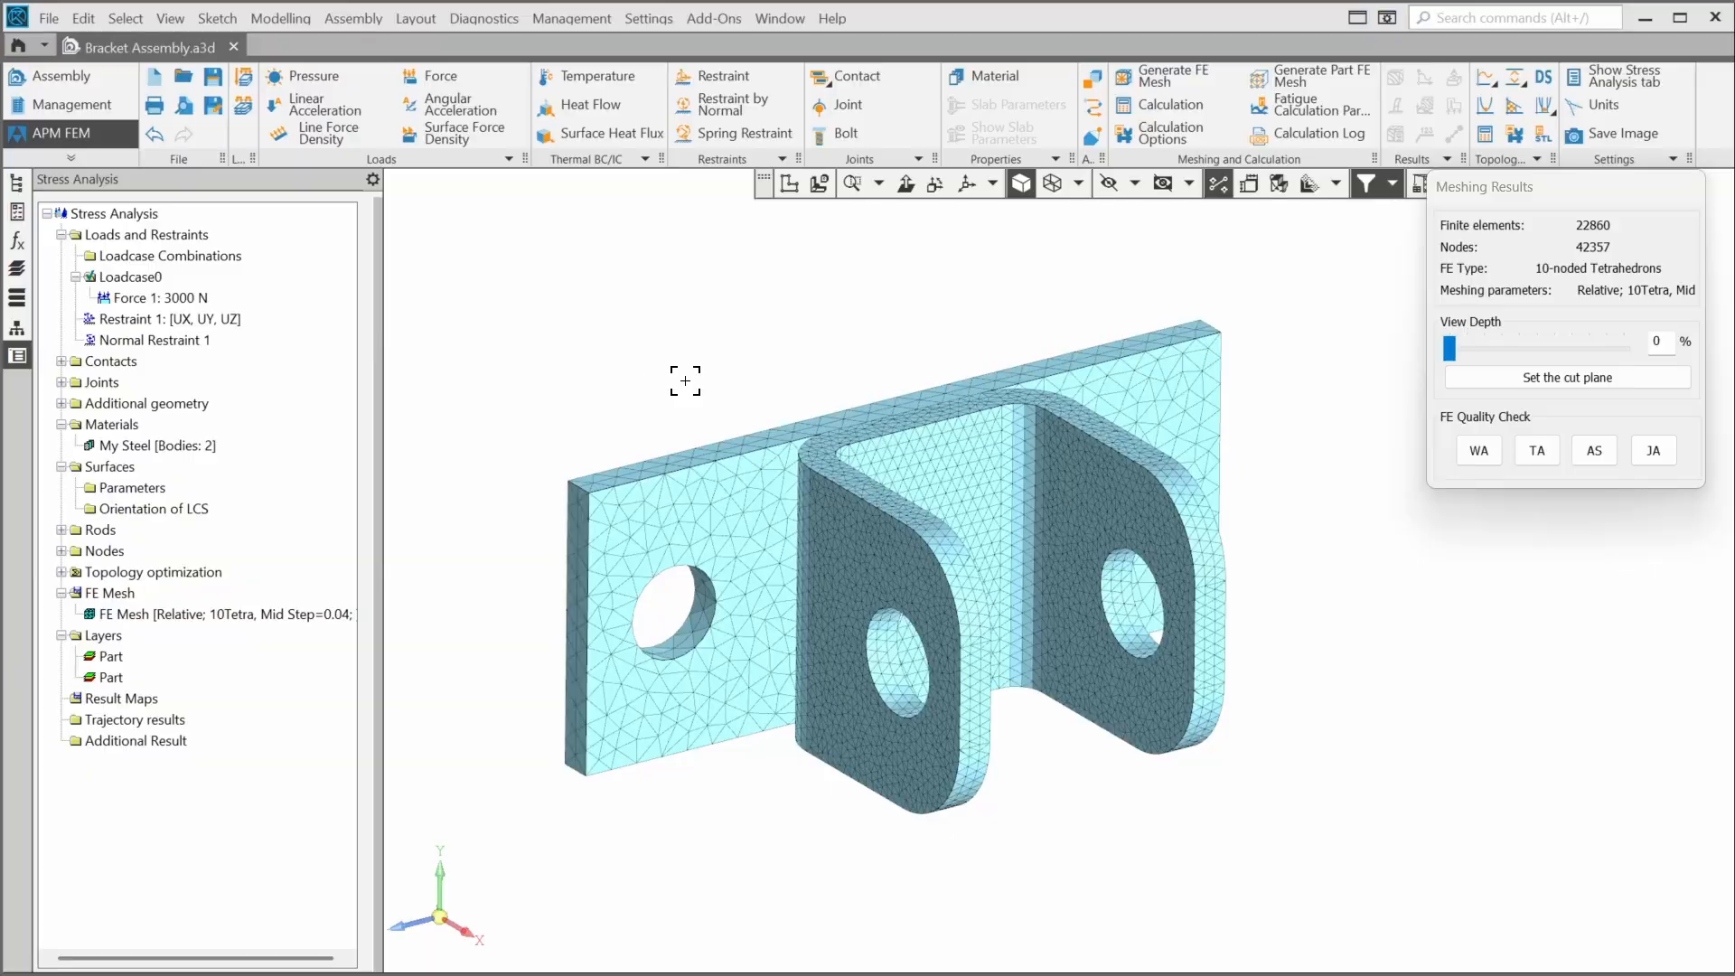
scroll(720, 368, "up", 2)
scroll(720, 368, "down", 1)
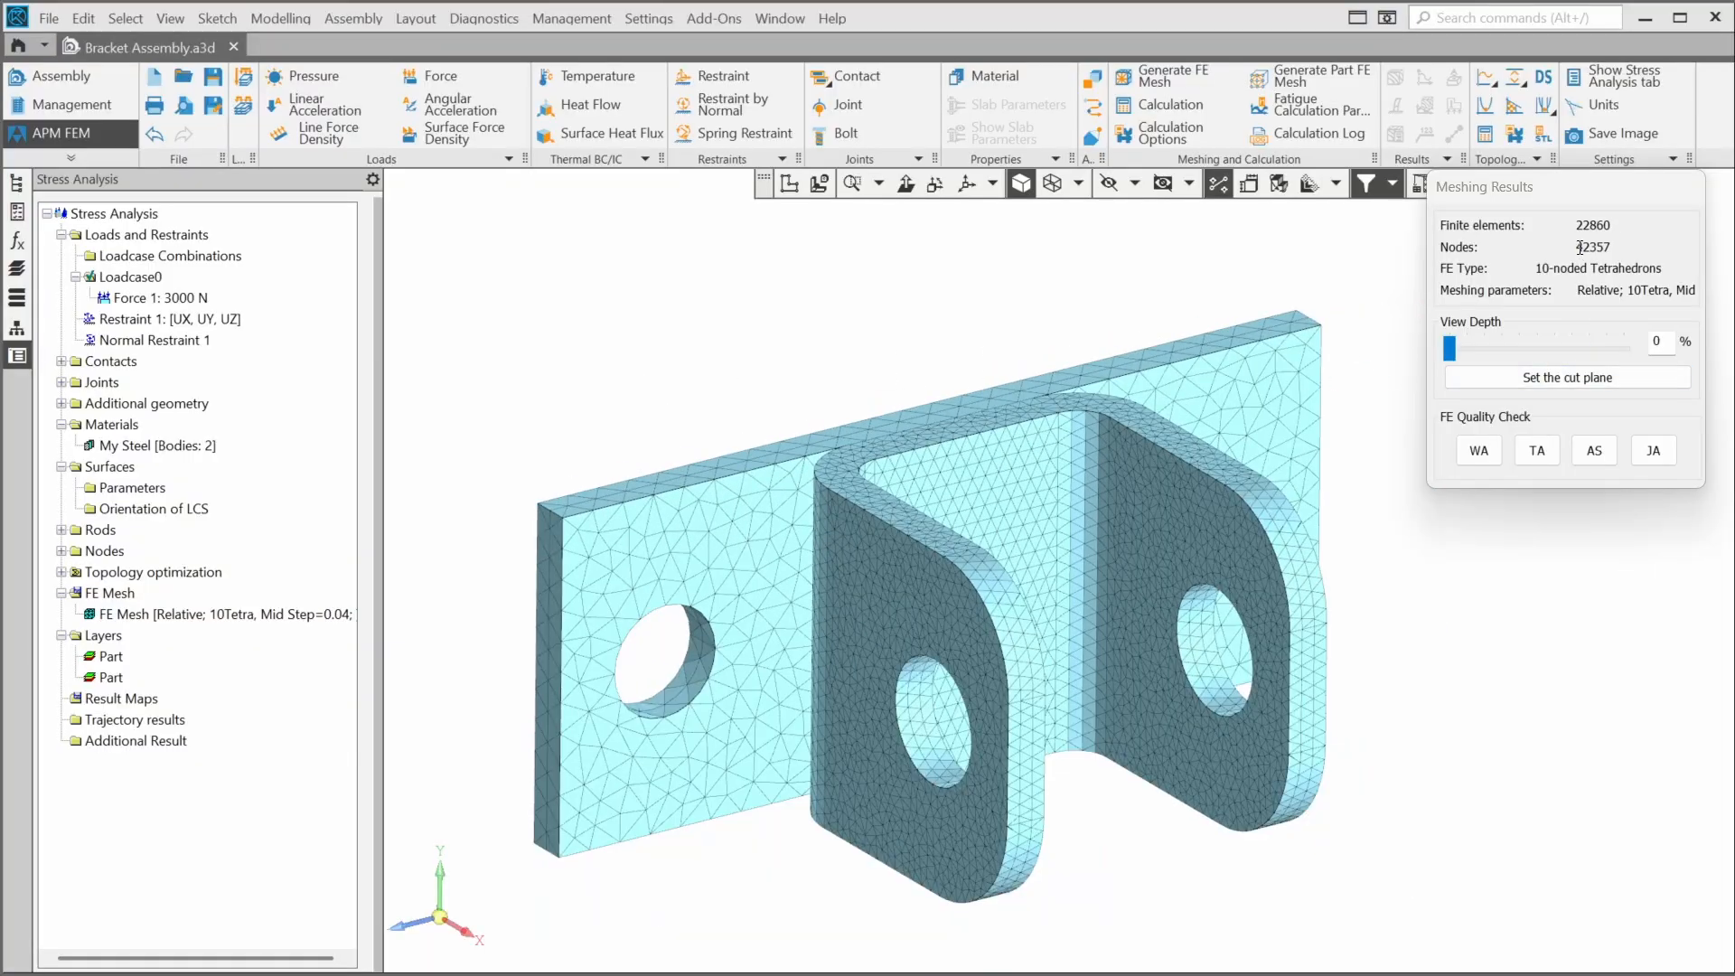
- Inspect the mesh results' node count and cut through the mesh with the view depth slider
left_click_drag(1577, 247, 1627, 252)
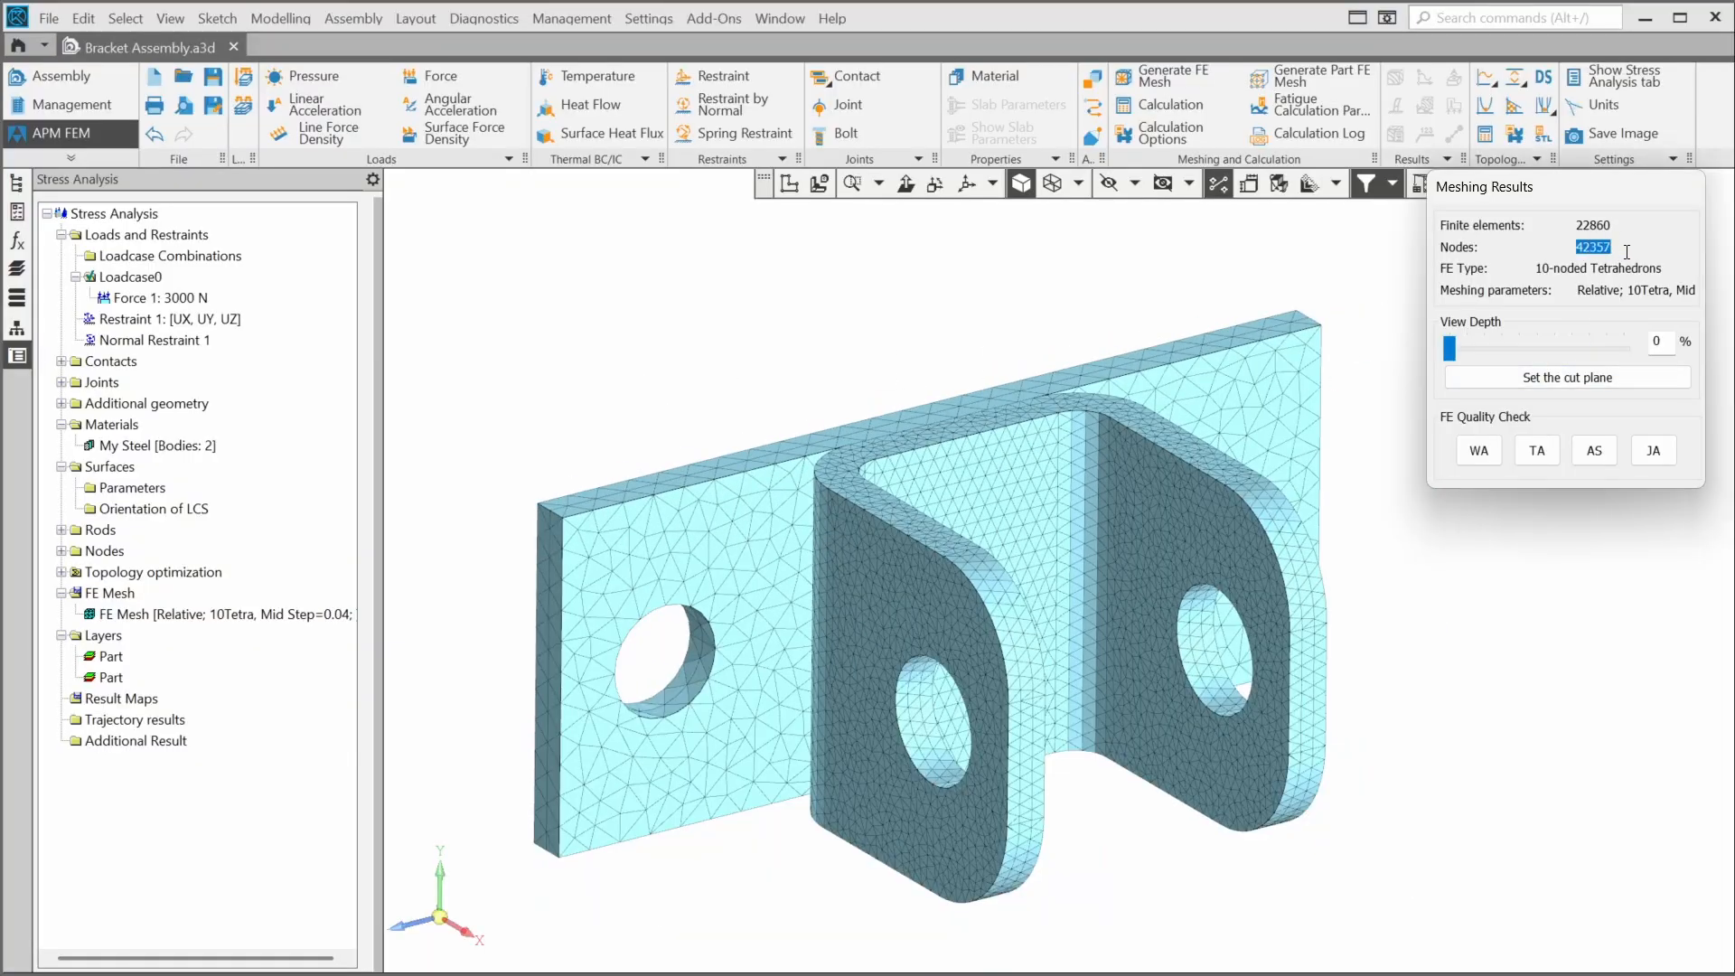
left_click(1648, 256)
left_click_drag(1486, 354, 1547, 360)
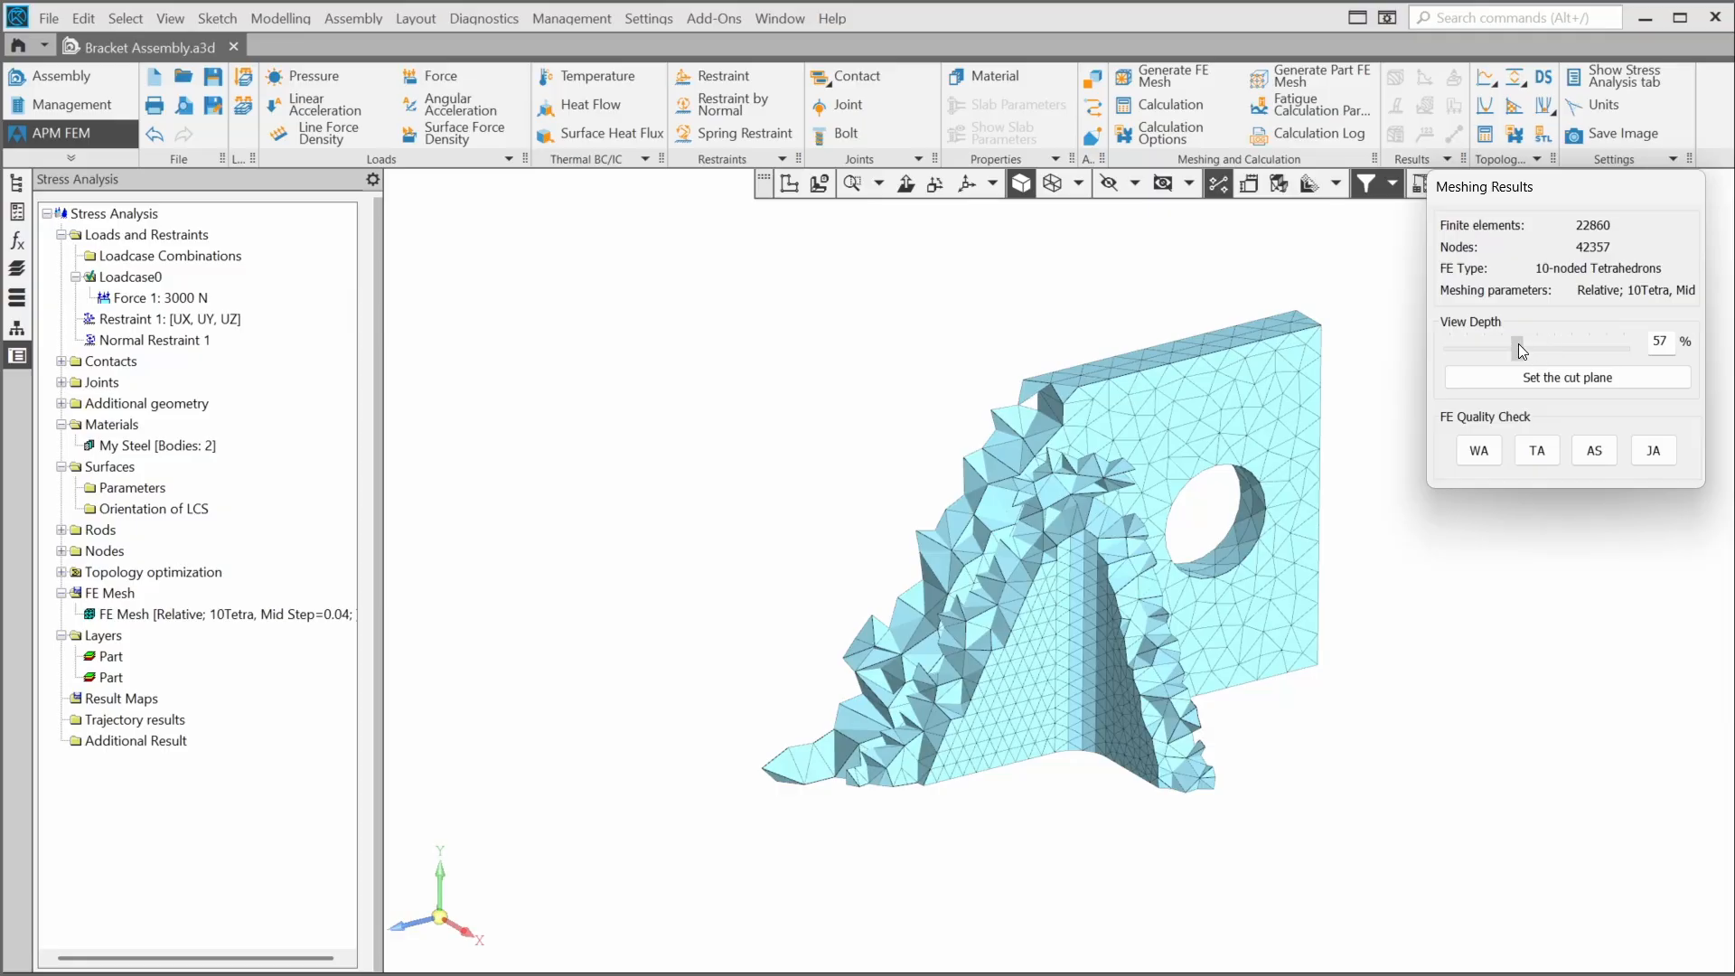
left_click(1518, 350)
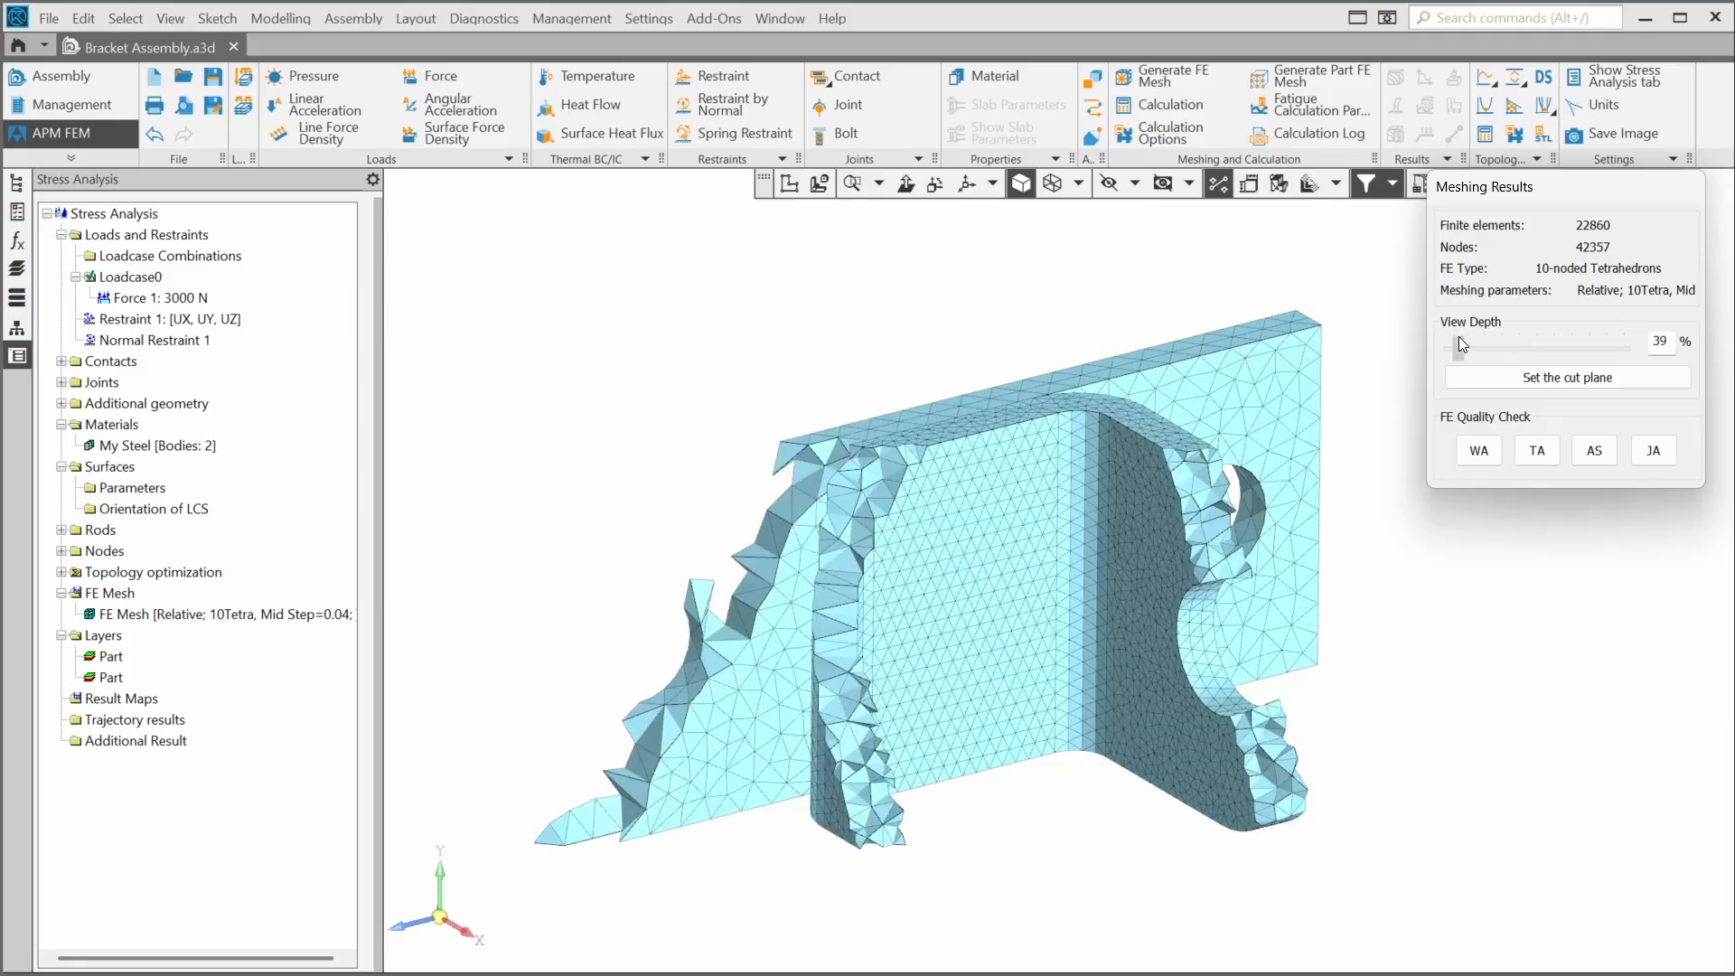
left_click_drag(1459, 336, 1451, 334)
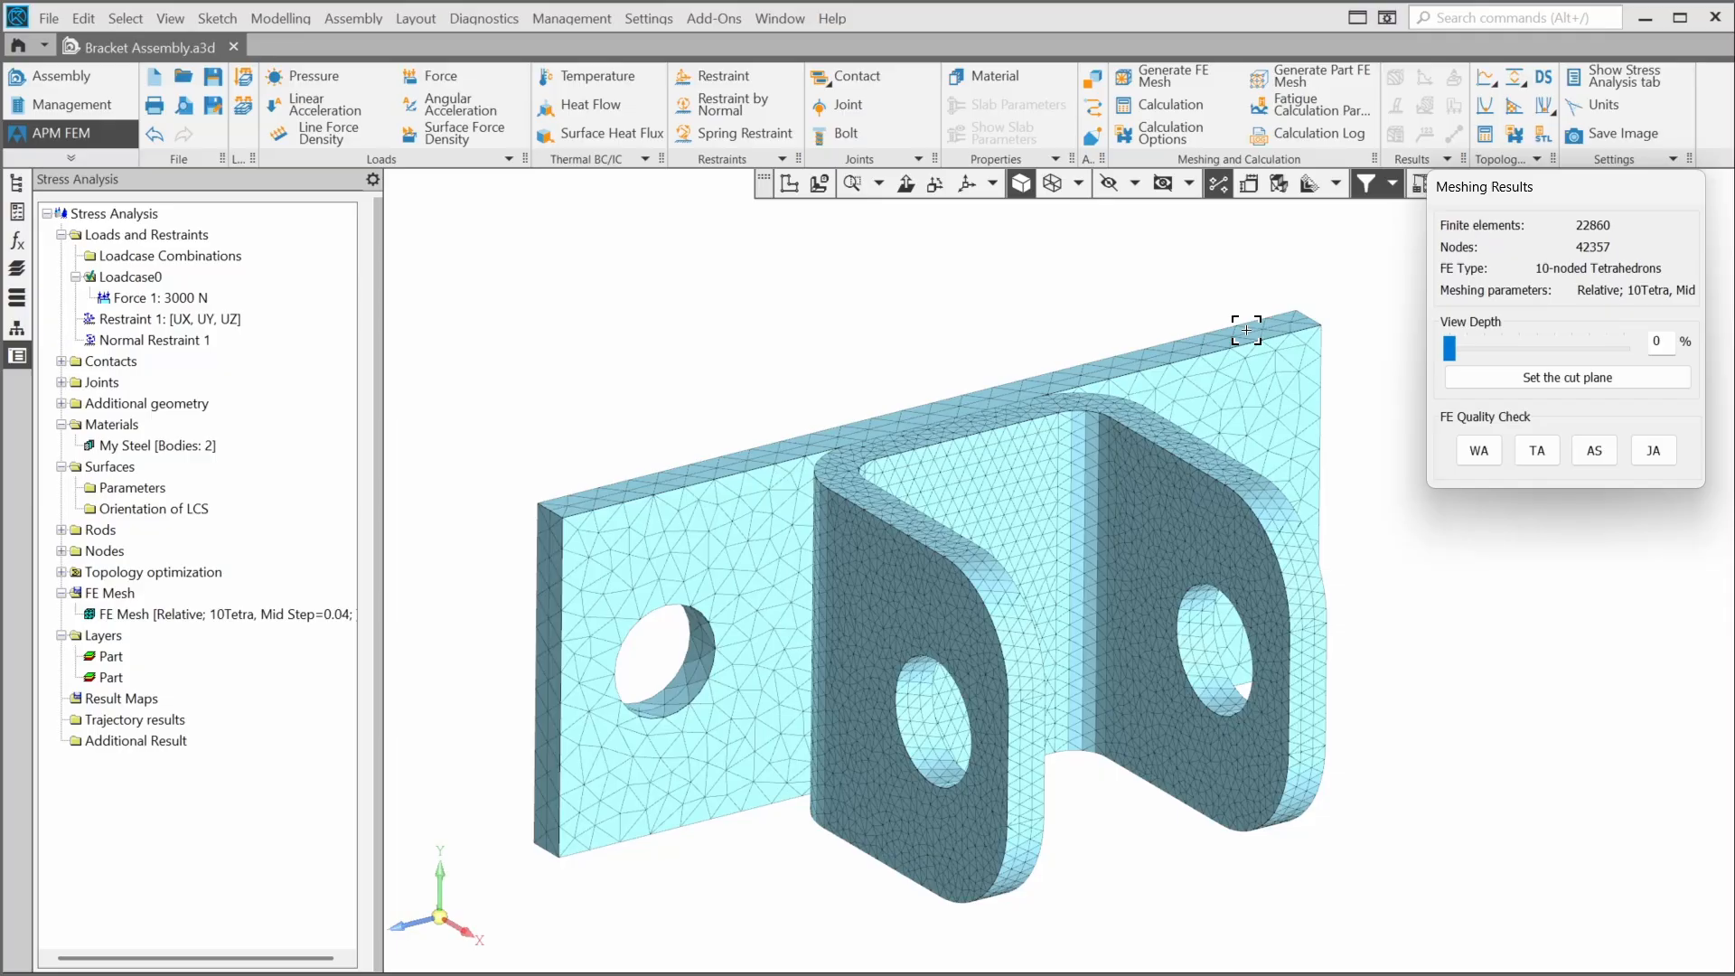
- Reopen FE mesh generation, switch the mesh values to Absolute, and close the dialog
left_click(1158, 79)
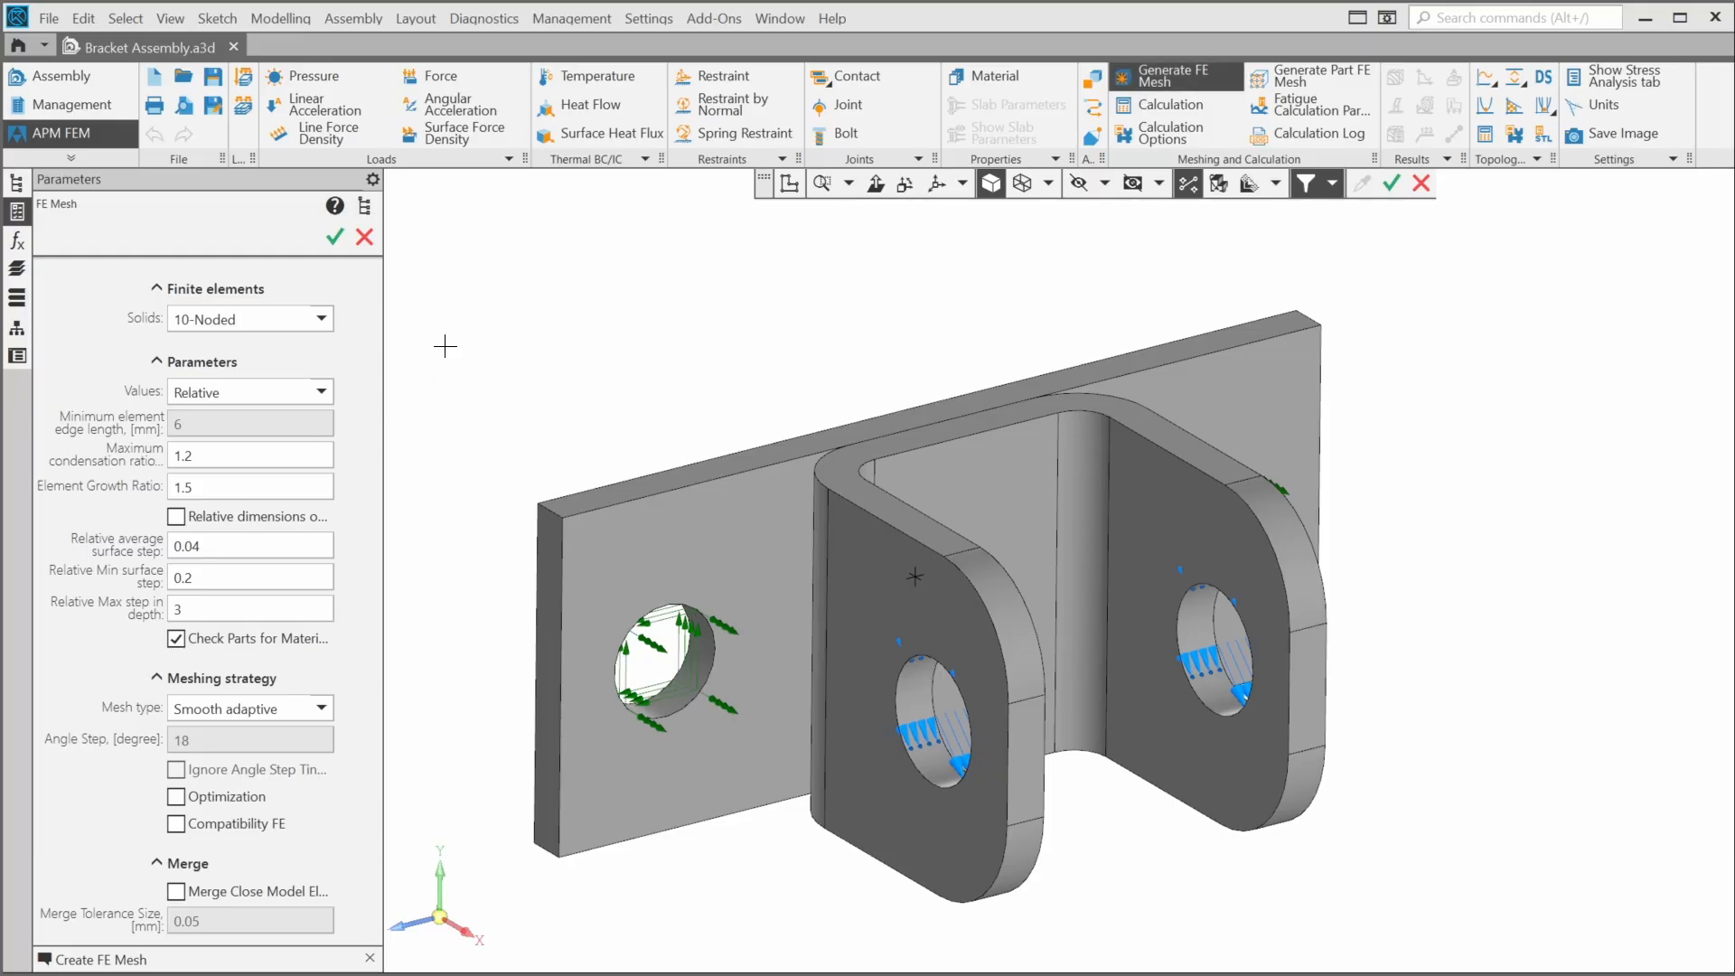
left_click(312, 394)
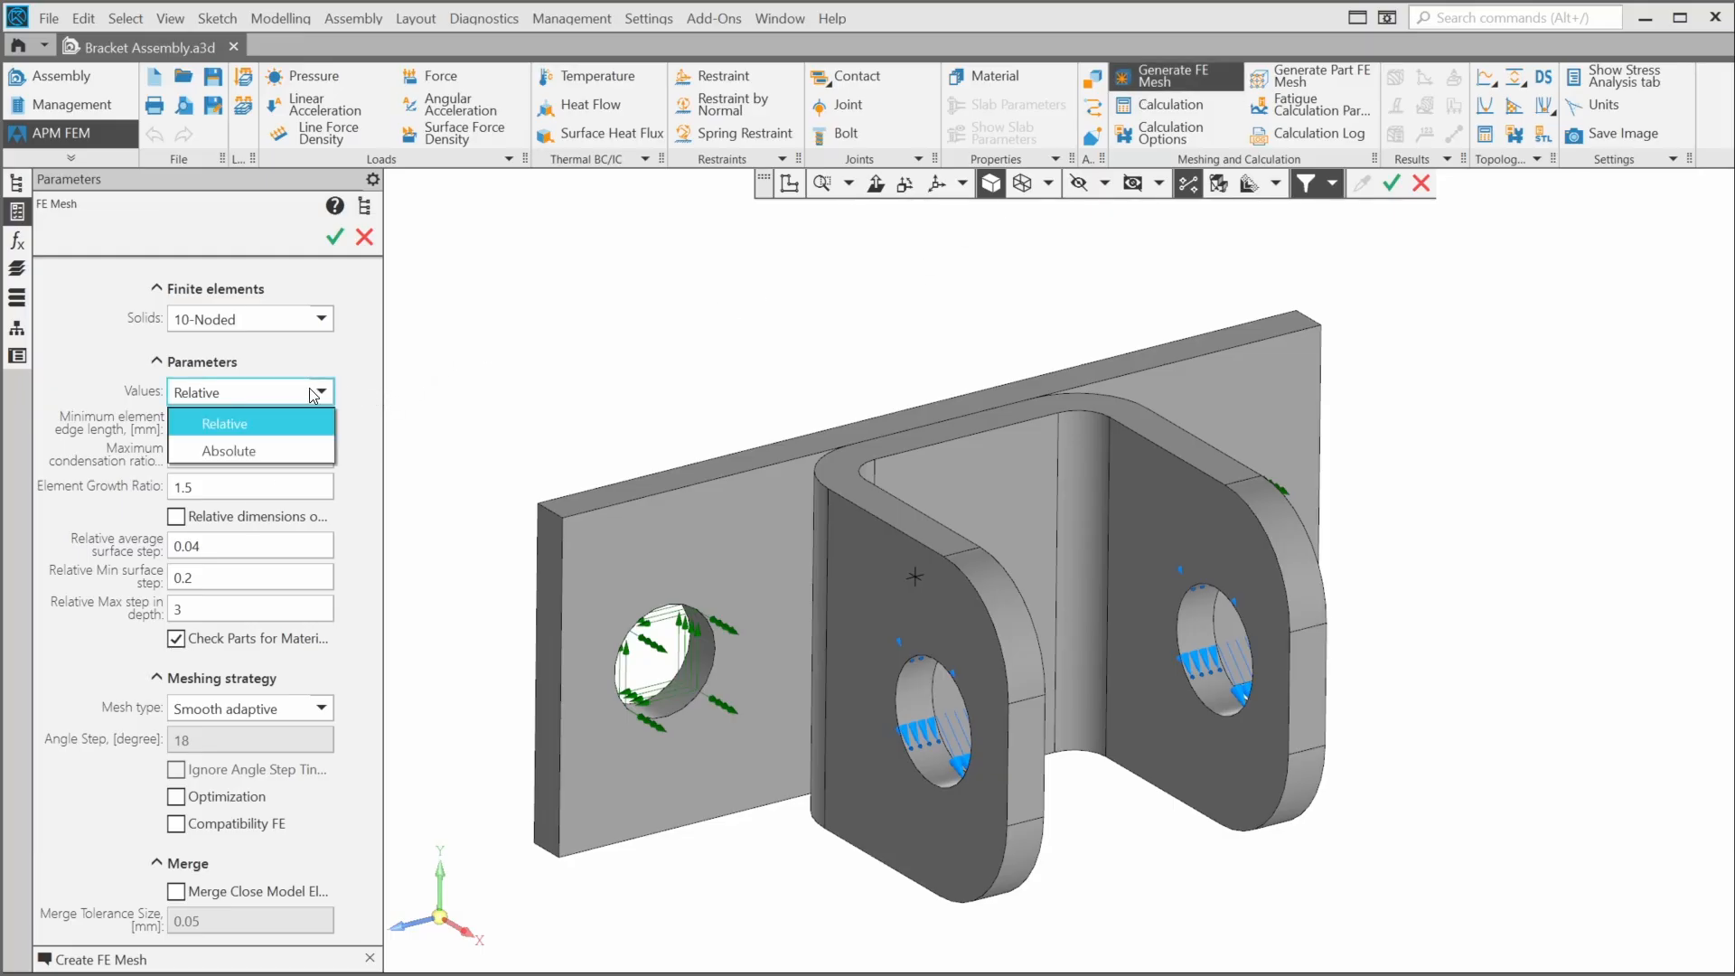
left_click(290, 449)
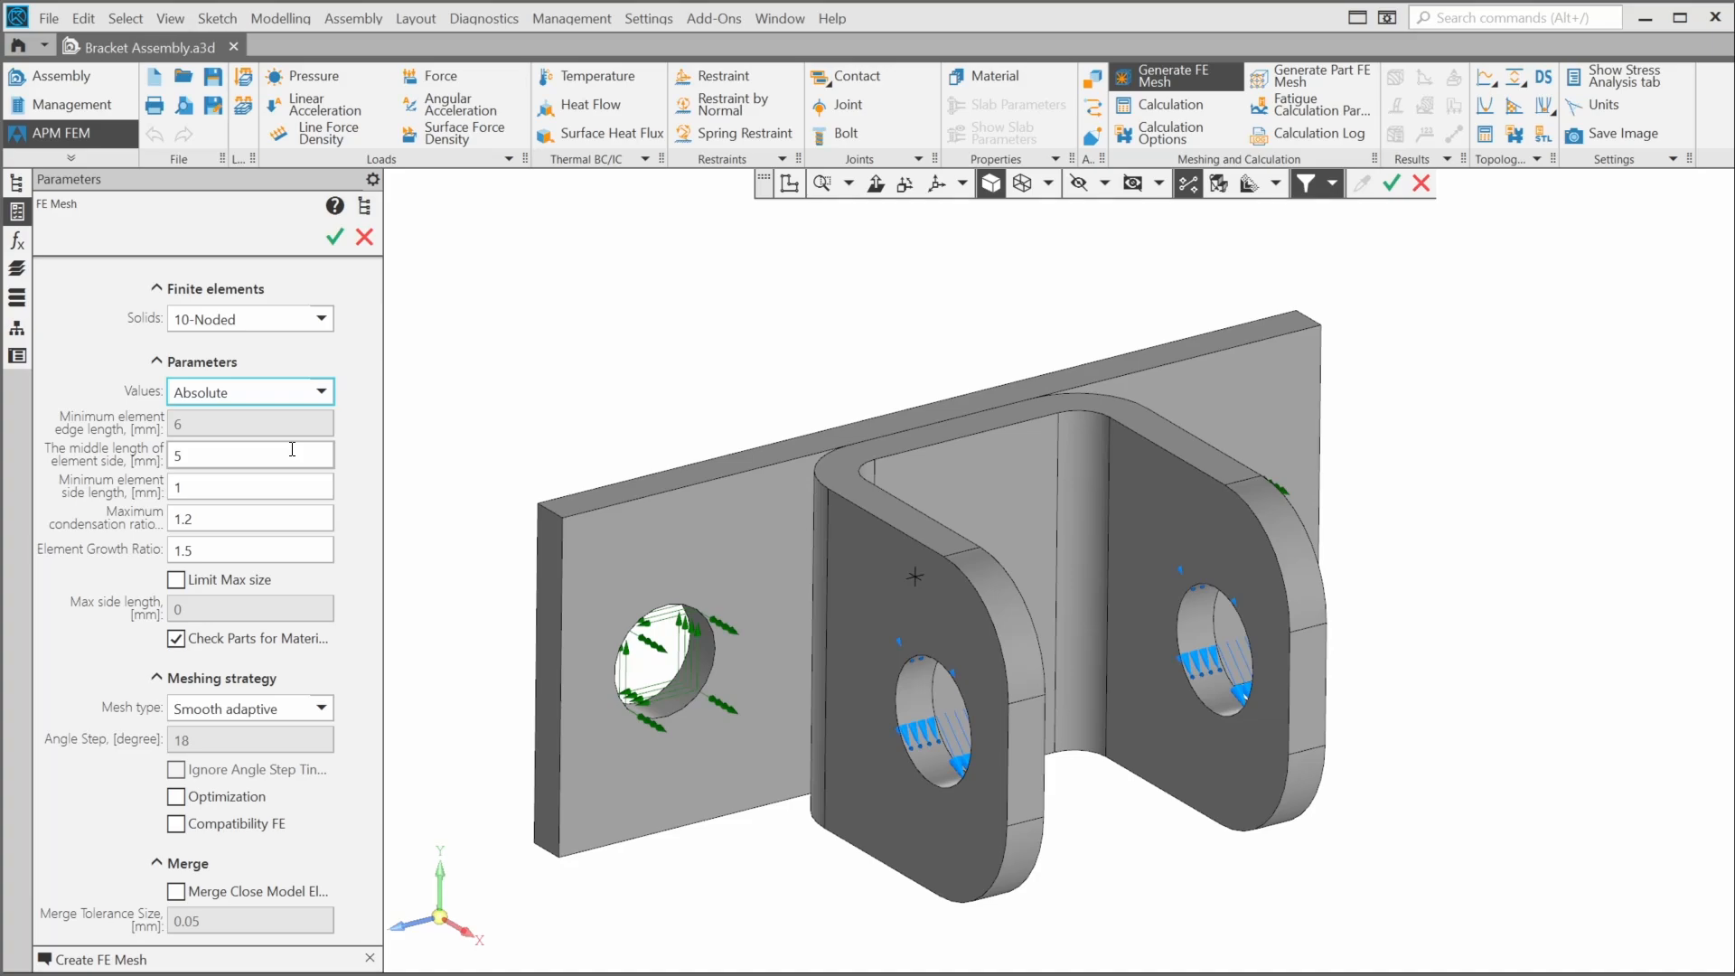
left_click(365, 238)
- Search for the Distance and Angle command and measure between the two edges of the bracket's bend
left_click(1482, 15)
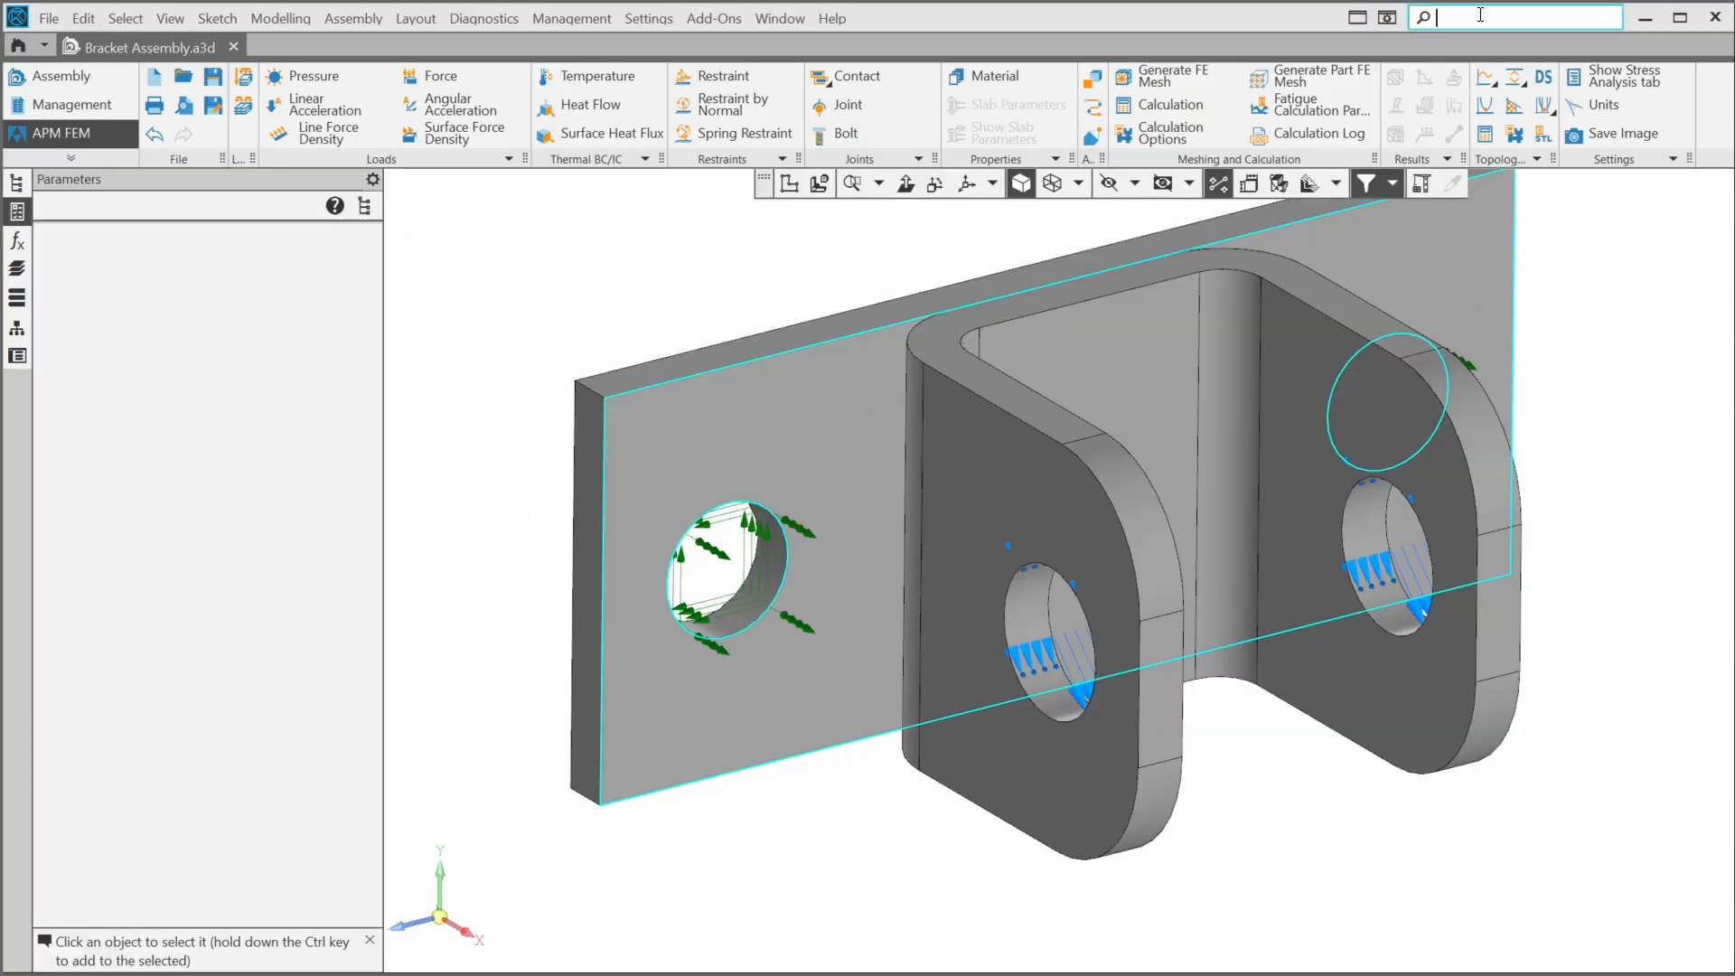
type("distanc")
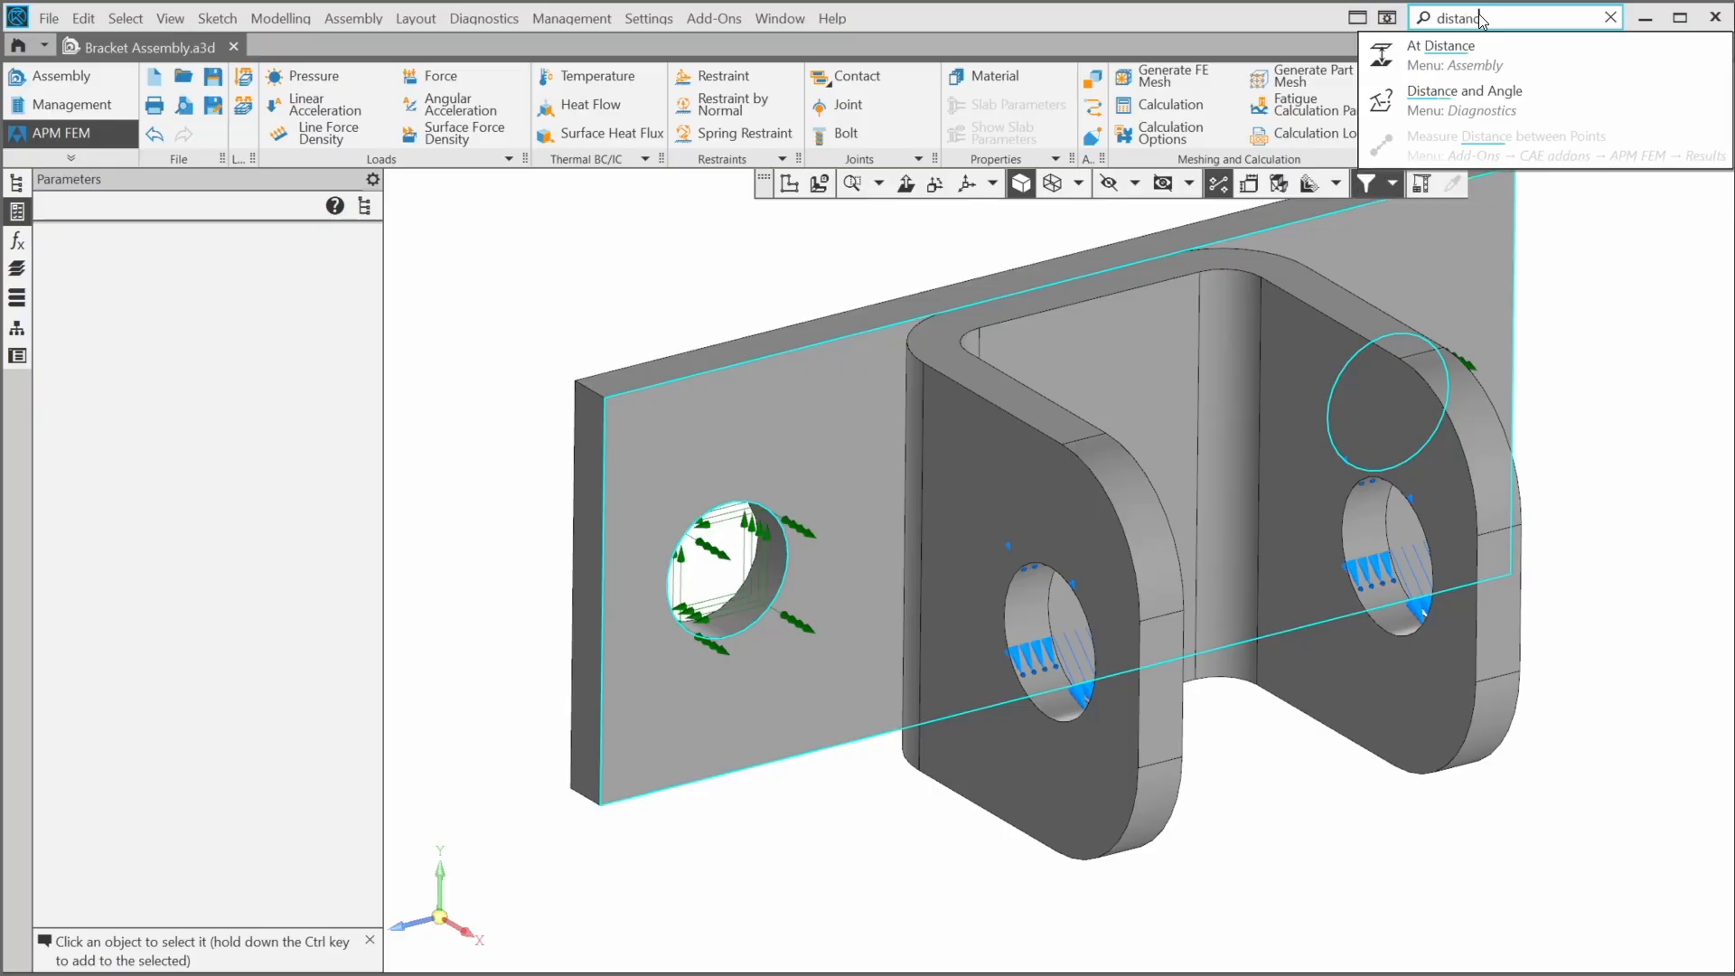
left_click(1474, 98)
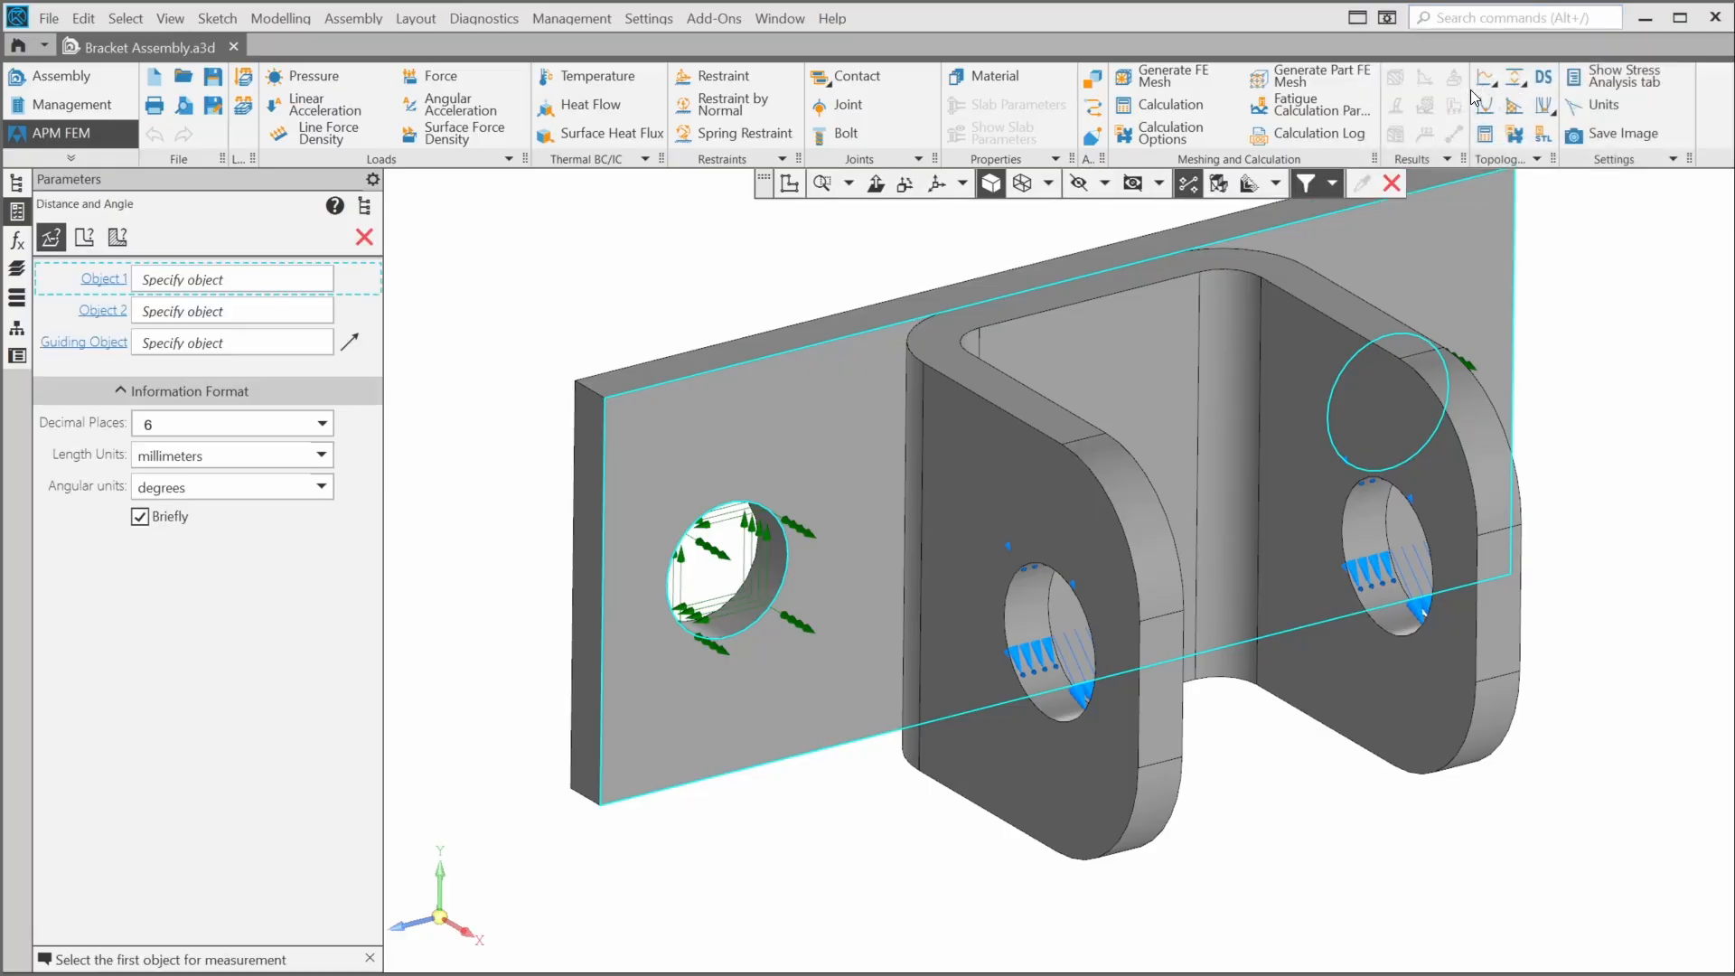
left_click(1057, 437)
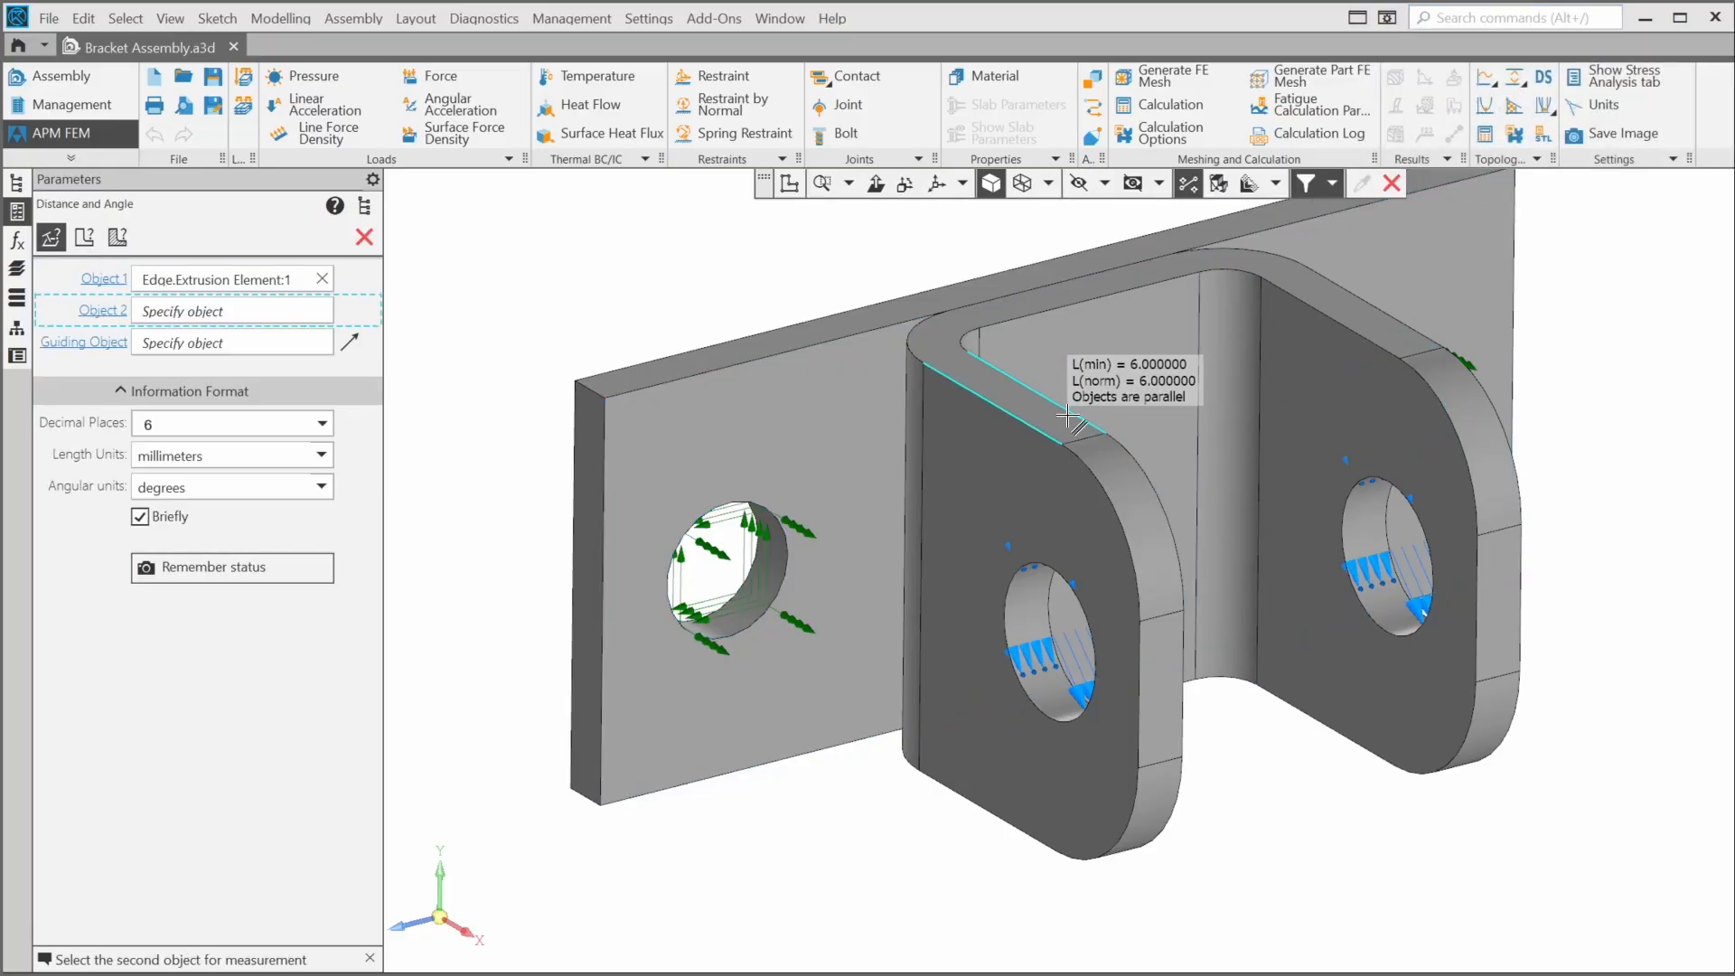
left_click(1069, 417)
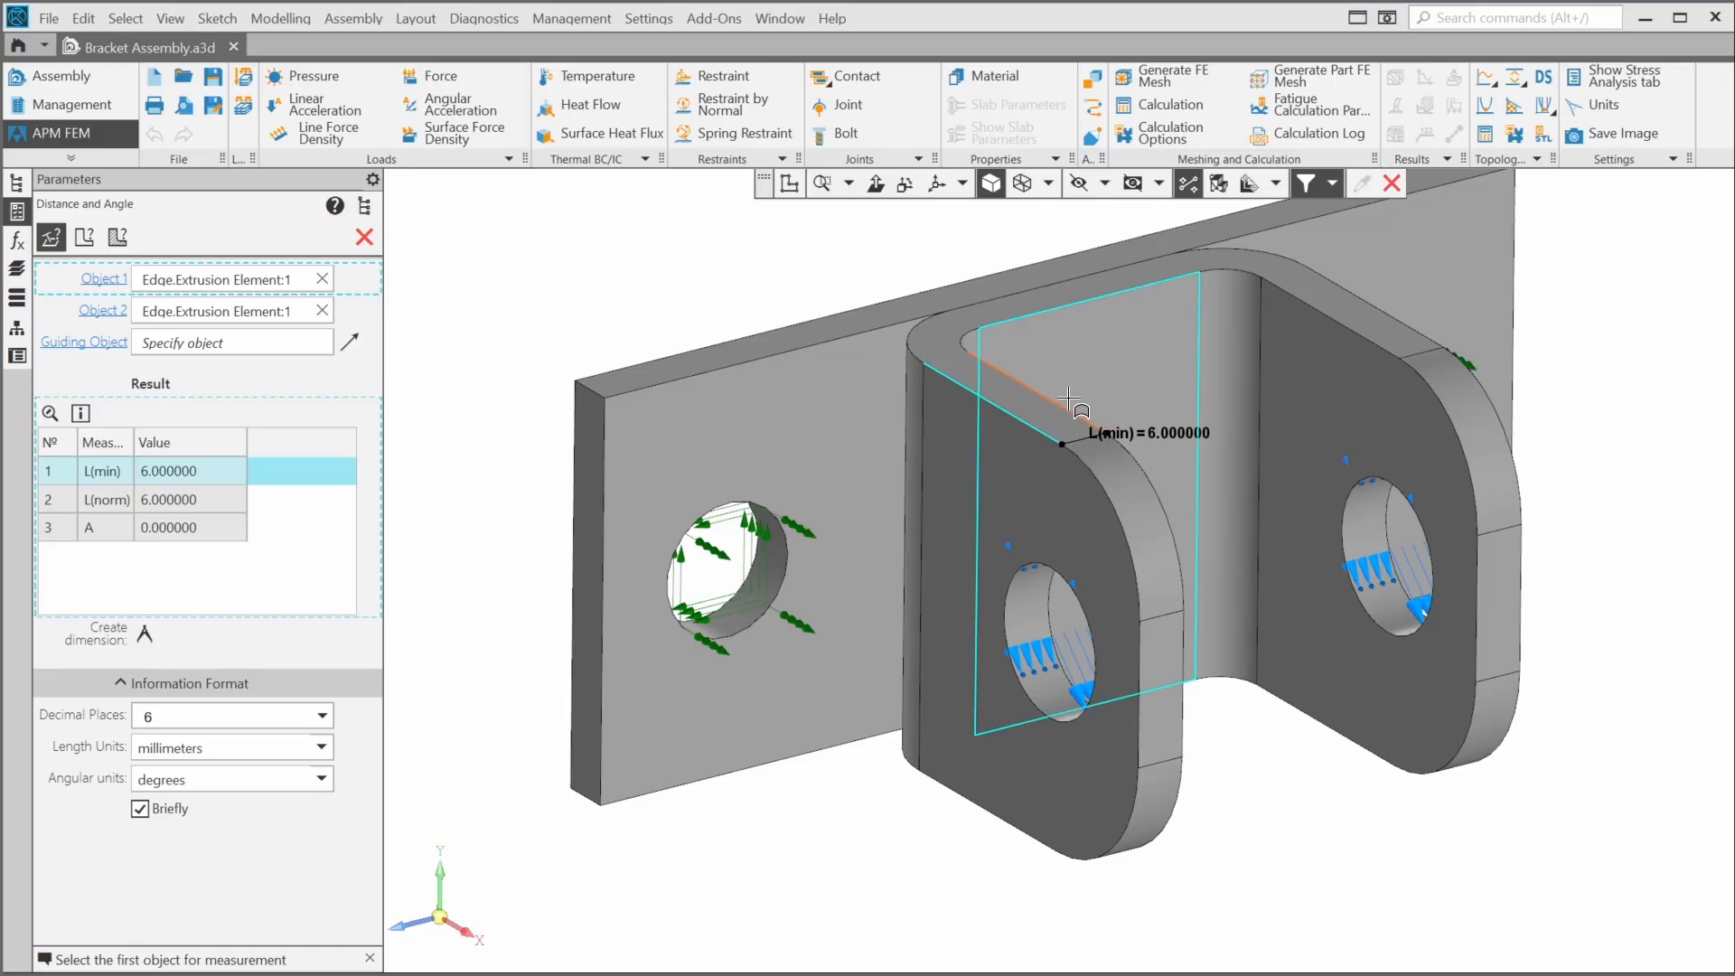
left_click(365, 238)
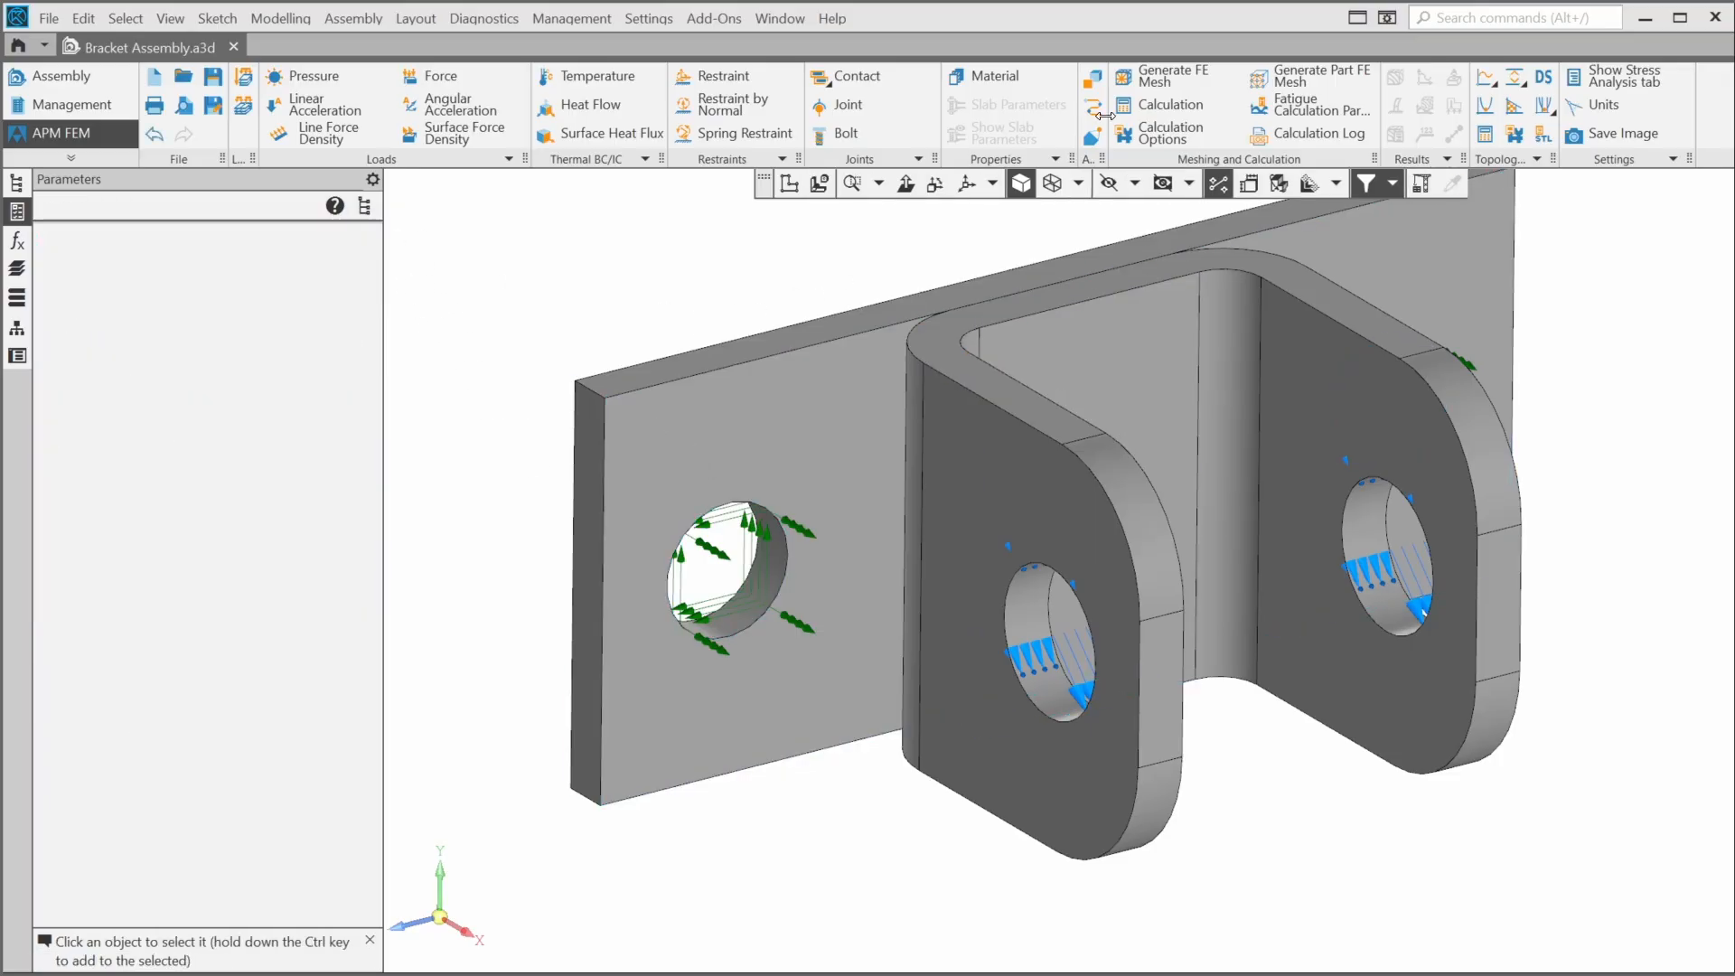
- Generate an absolute FE mesh with minimum element side length 3 mm, accepting automatic contact detection
left_click(1163, 78)
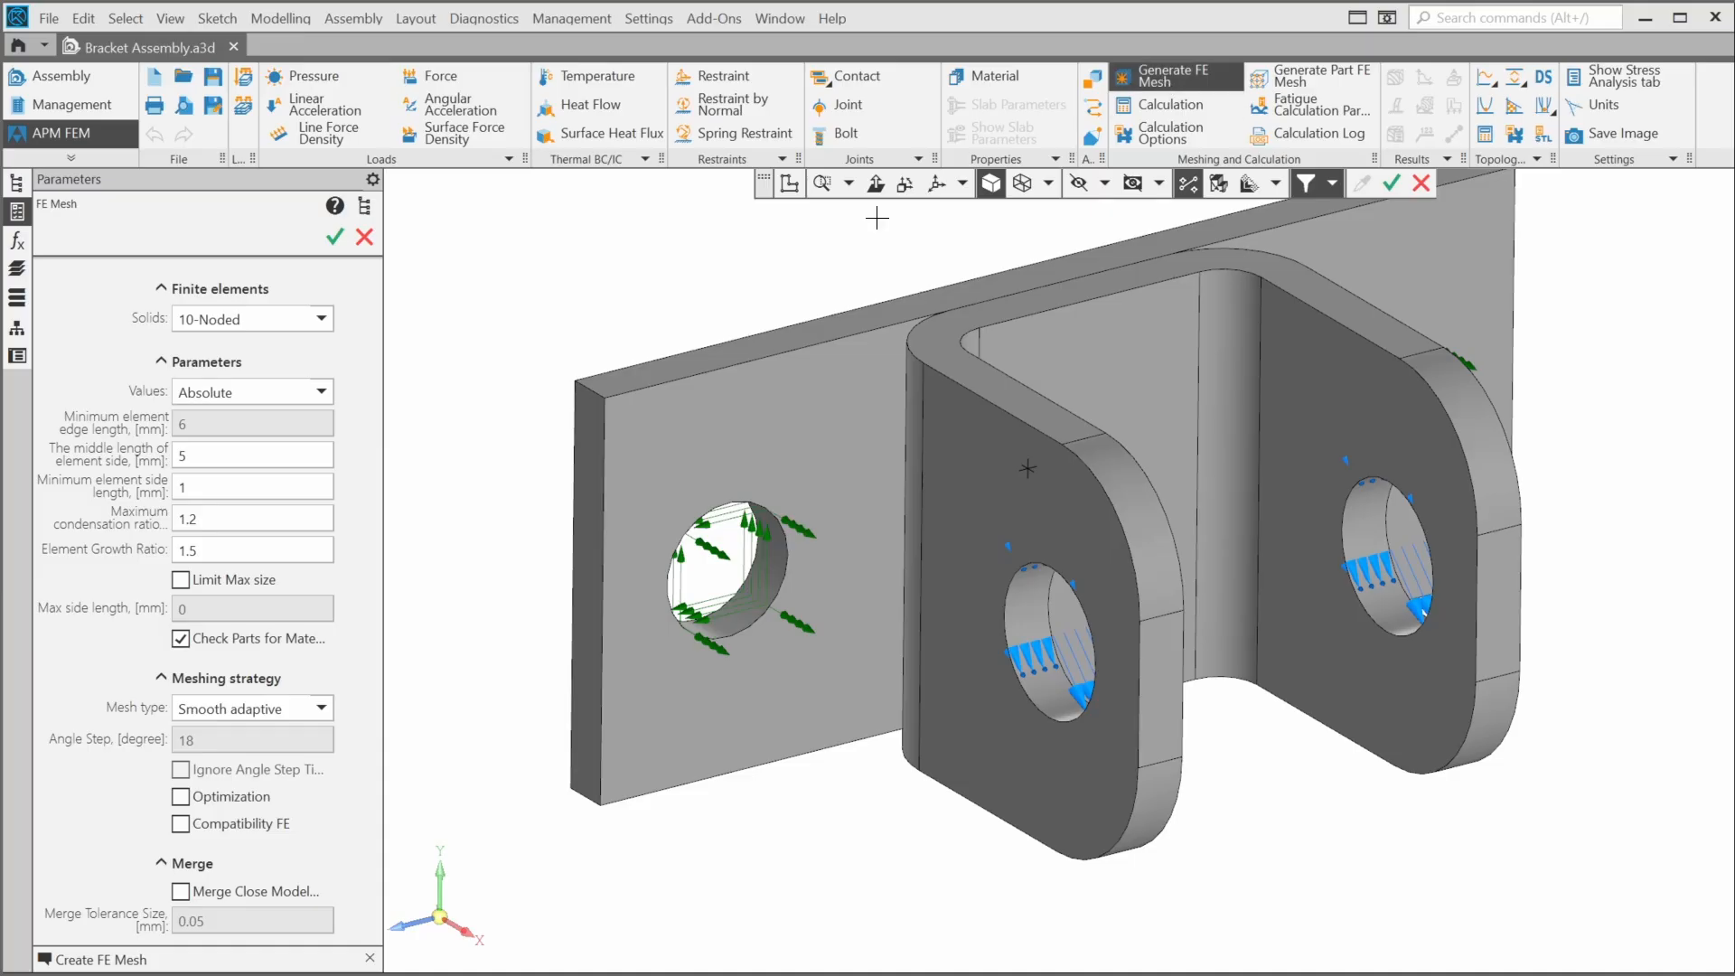
double_click(278, 481)
type("3")
double_click(290, 448)
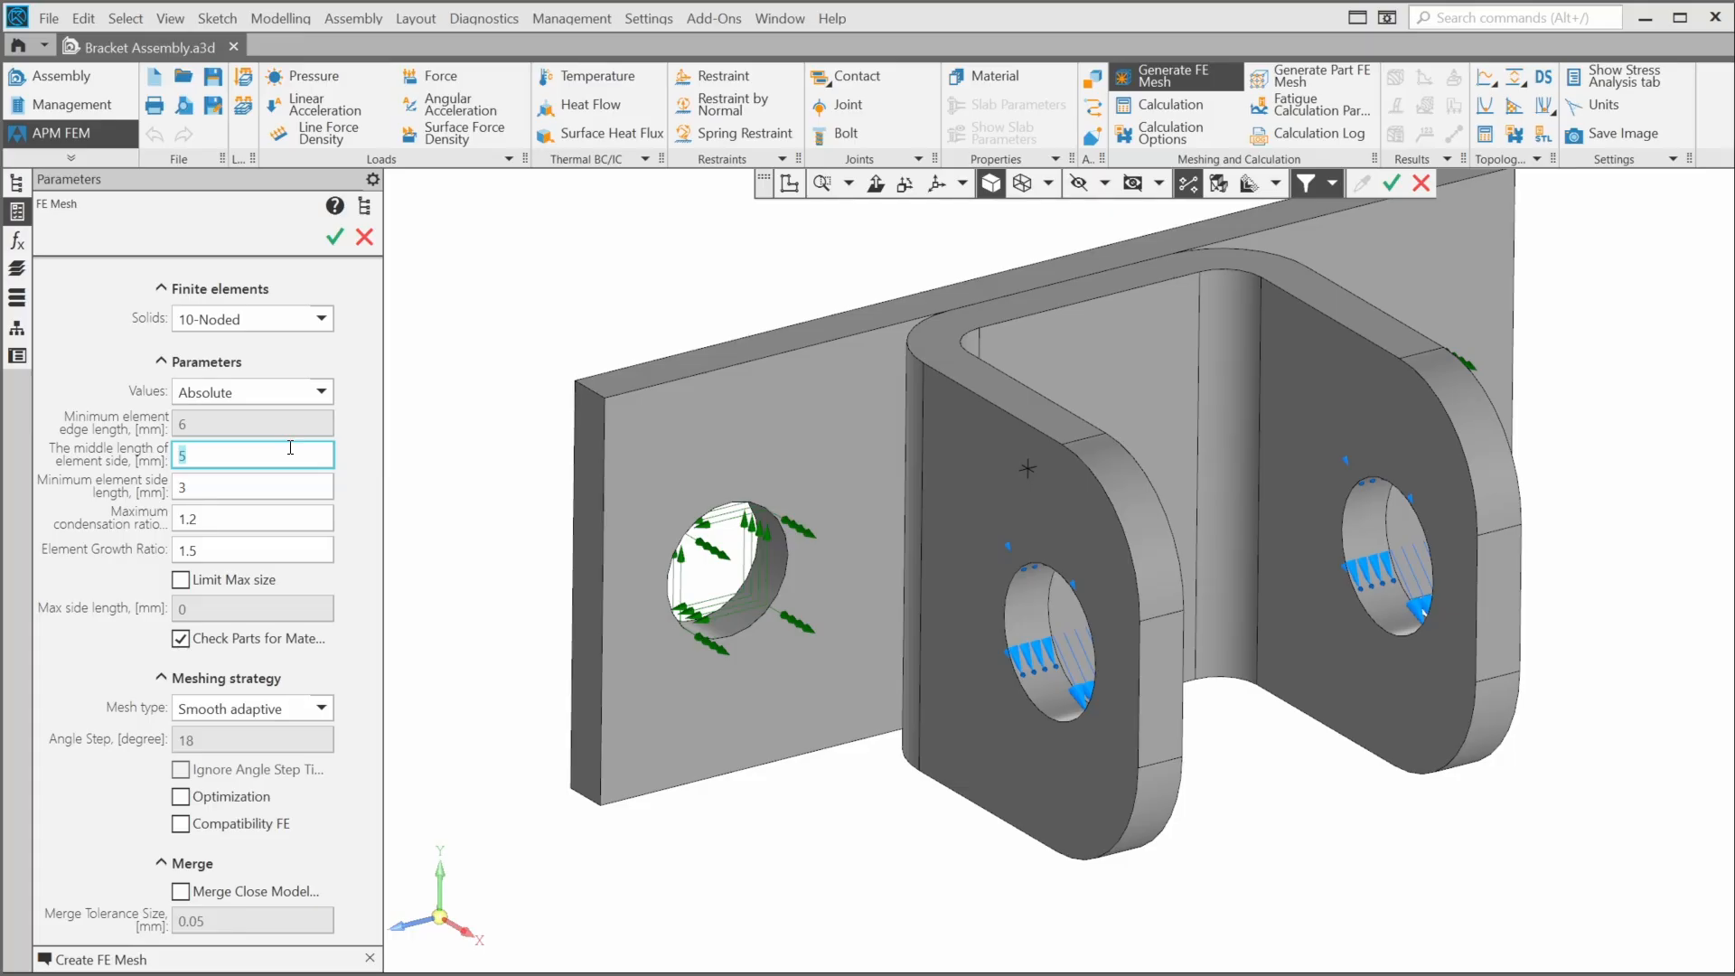
left_click(334, 237)
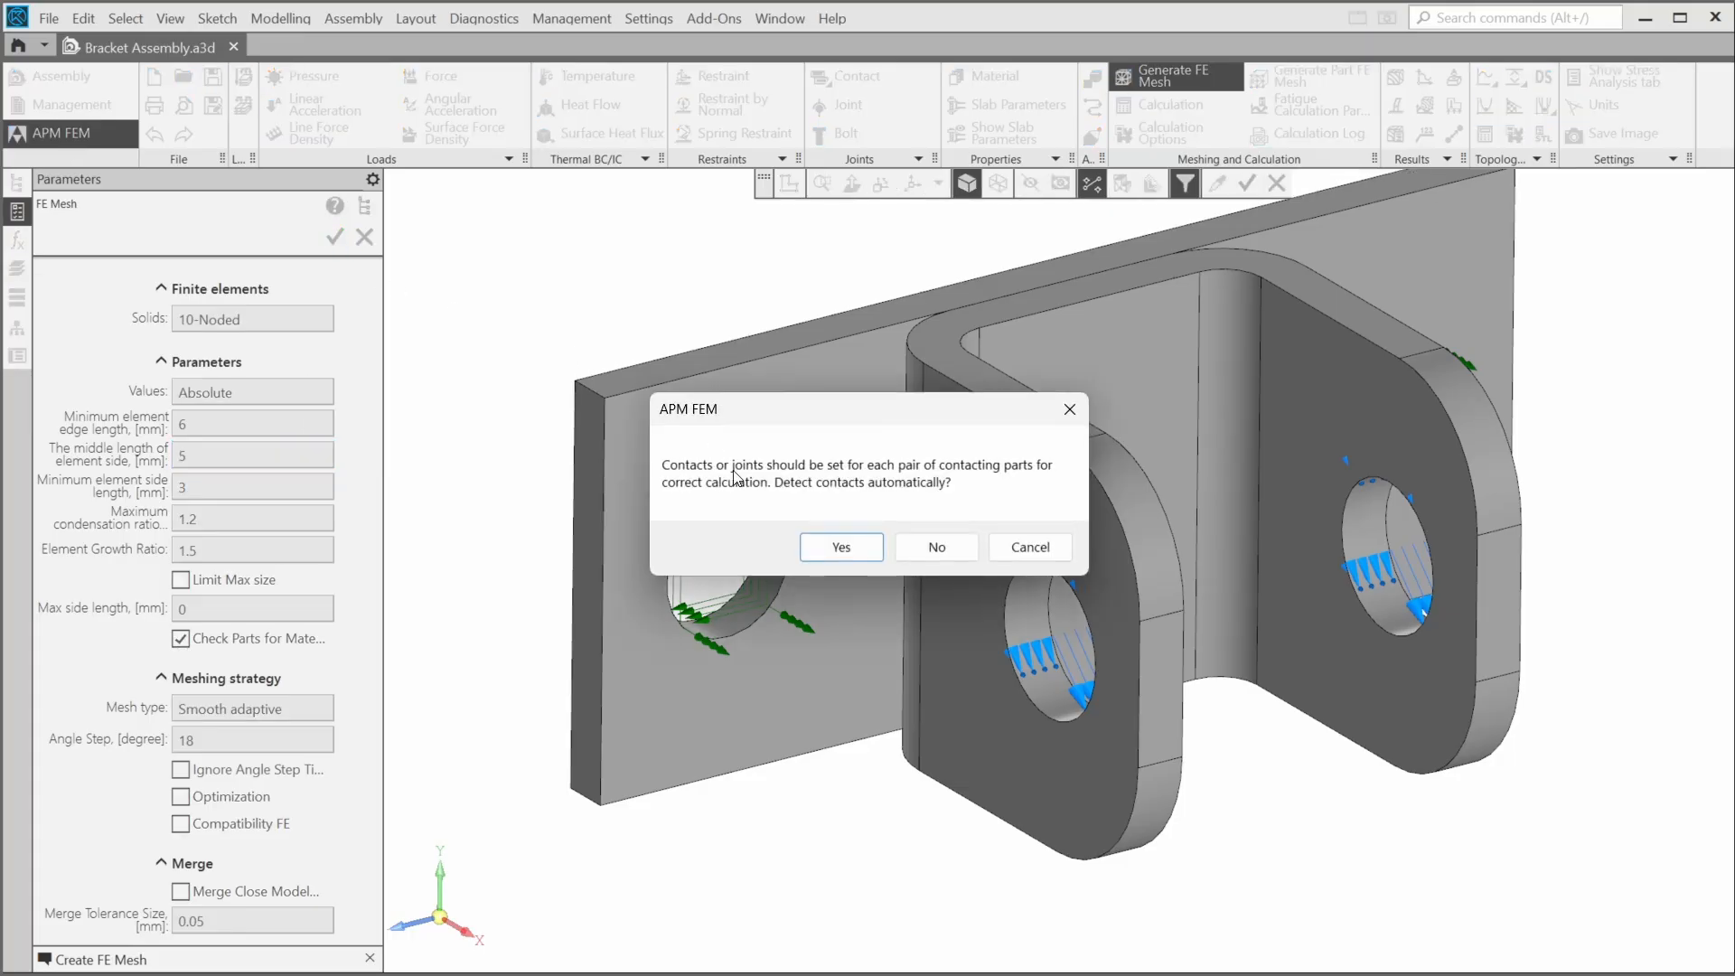
left_click(842, 547)
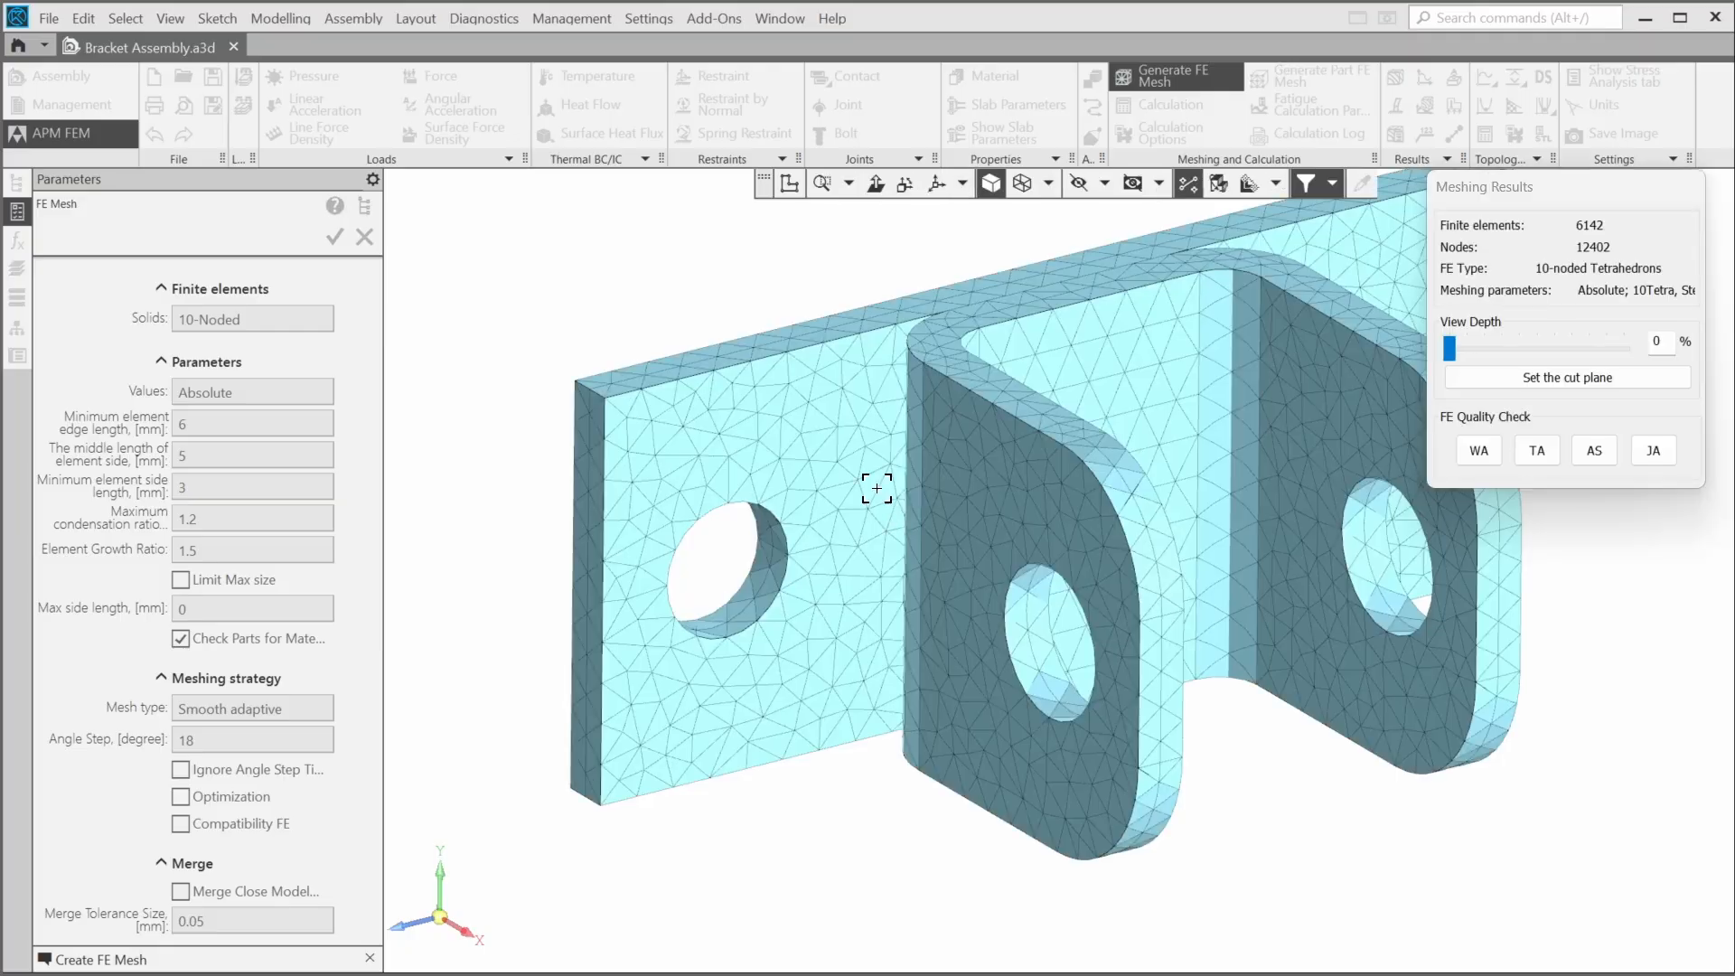
- Cut through the new mesh with the view depth slider and return it to 0%
middle_click_drag(773, 336, 691, 390, "shift")
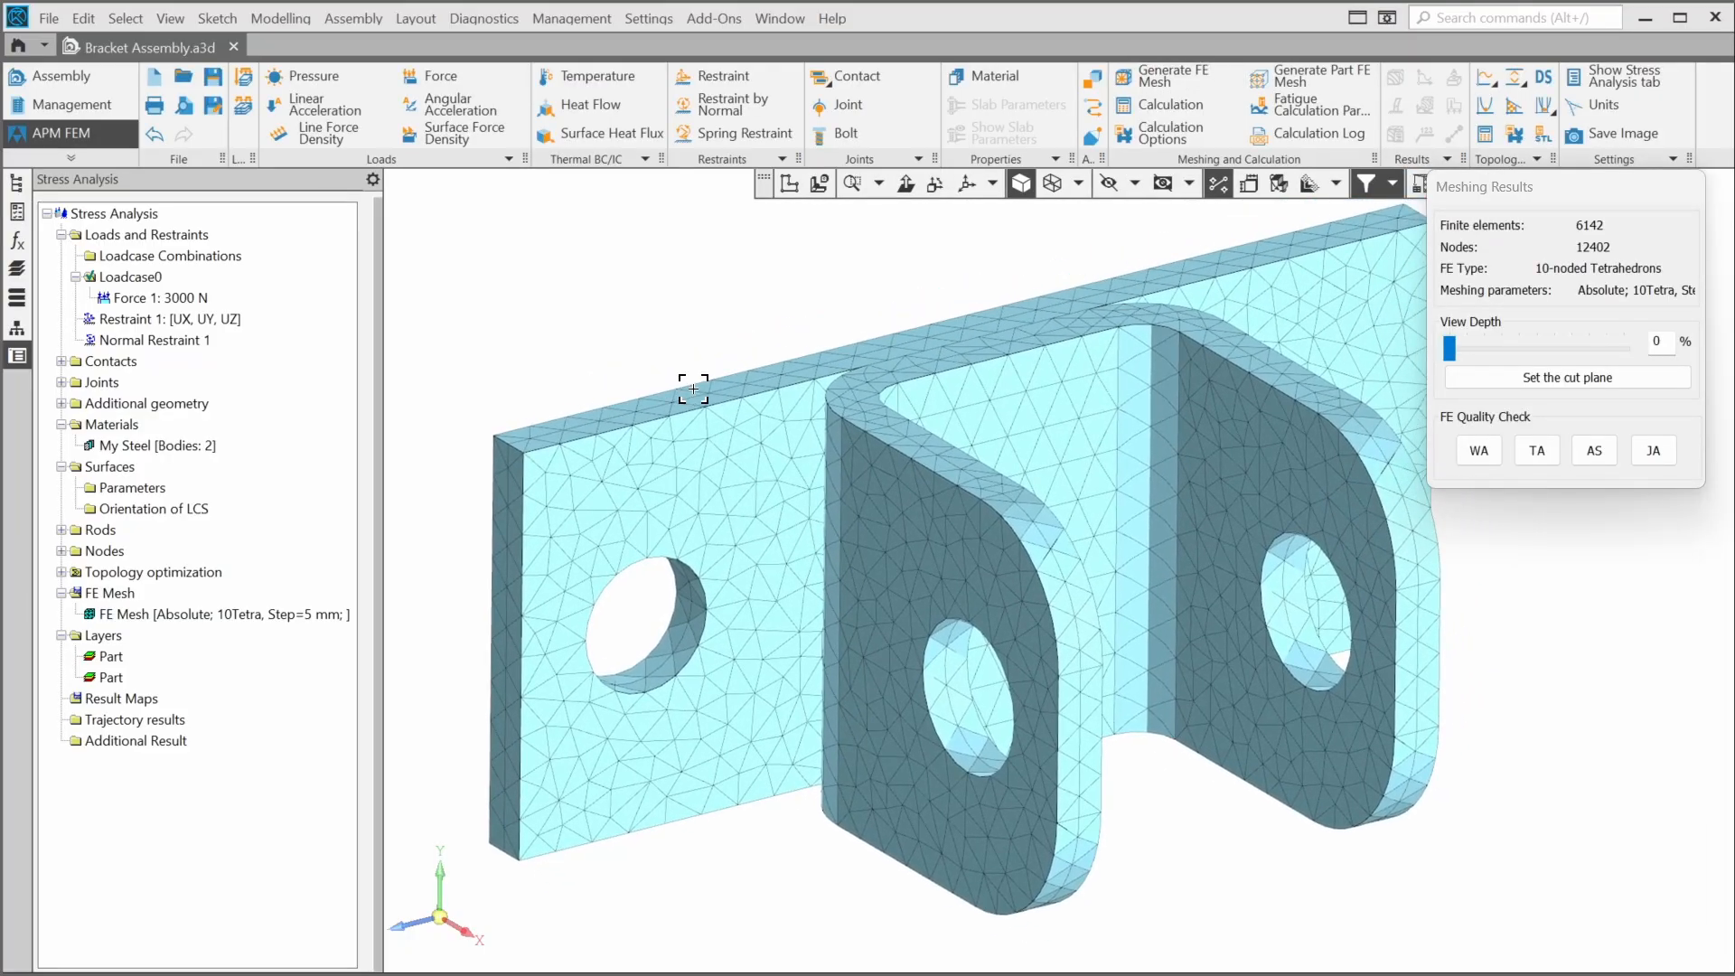
left_click(1493, 351)
left_click(1515, 354)
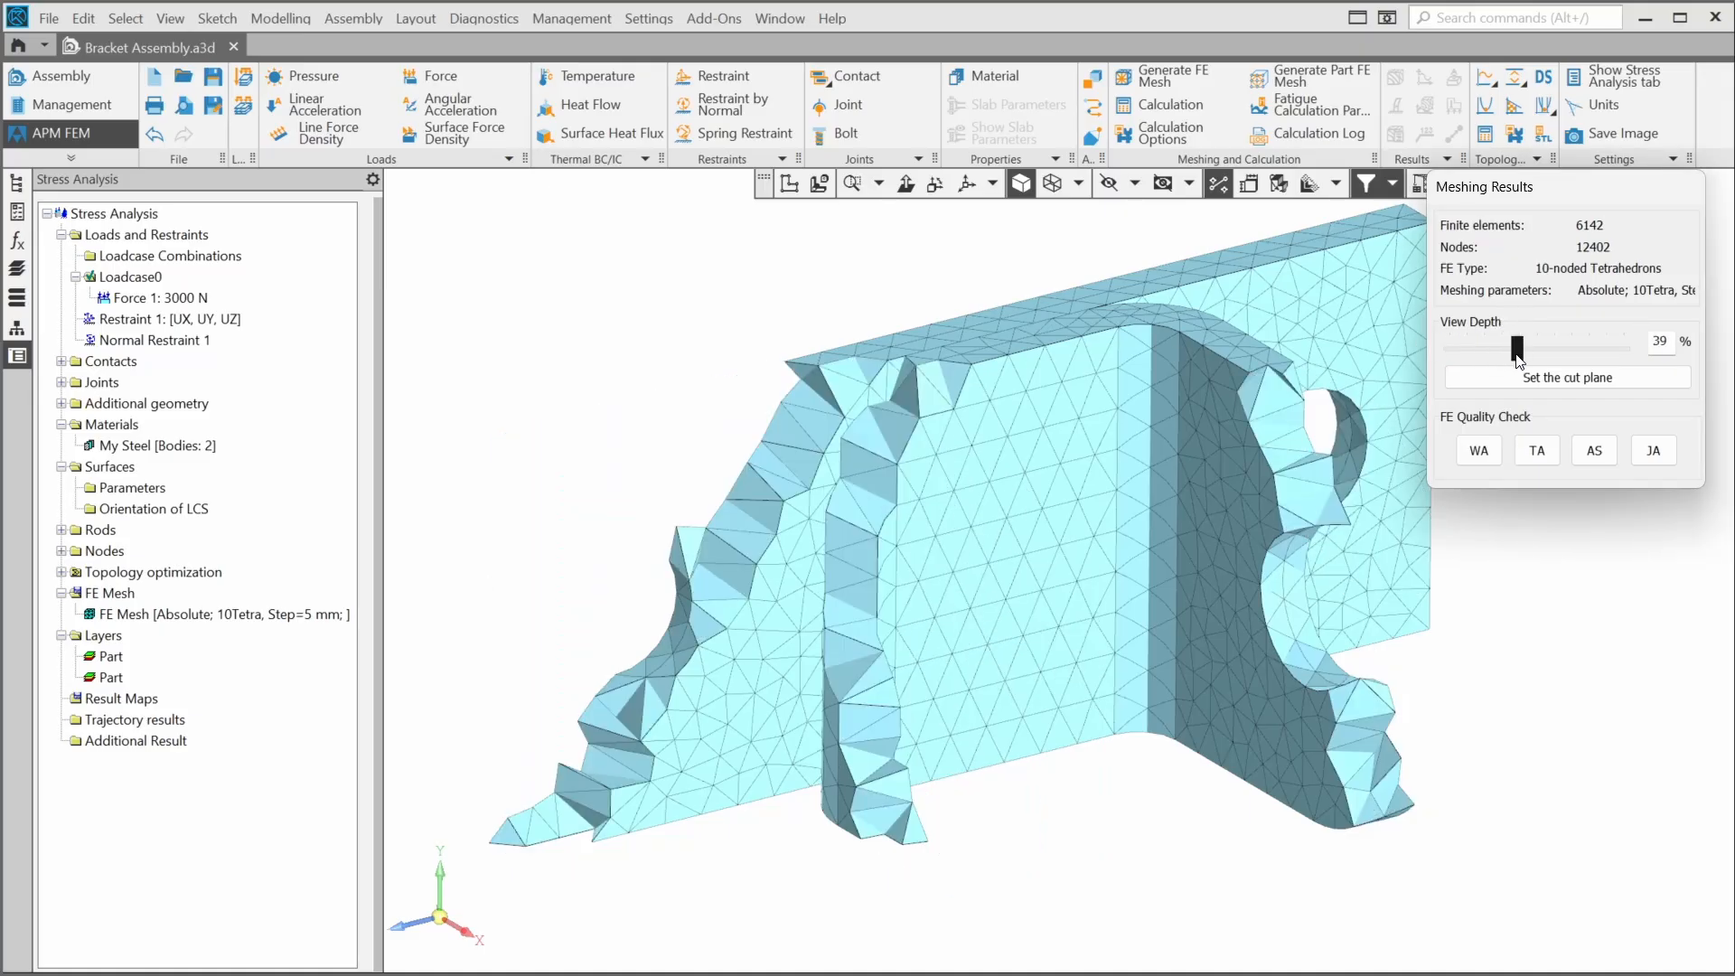
left_click_drag(1518, 360, 1449, 350)
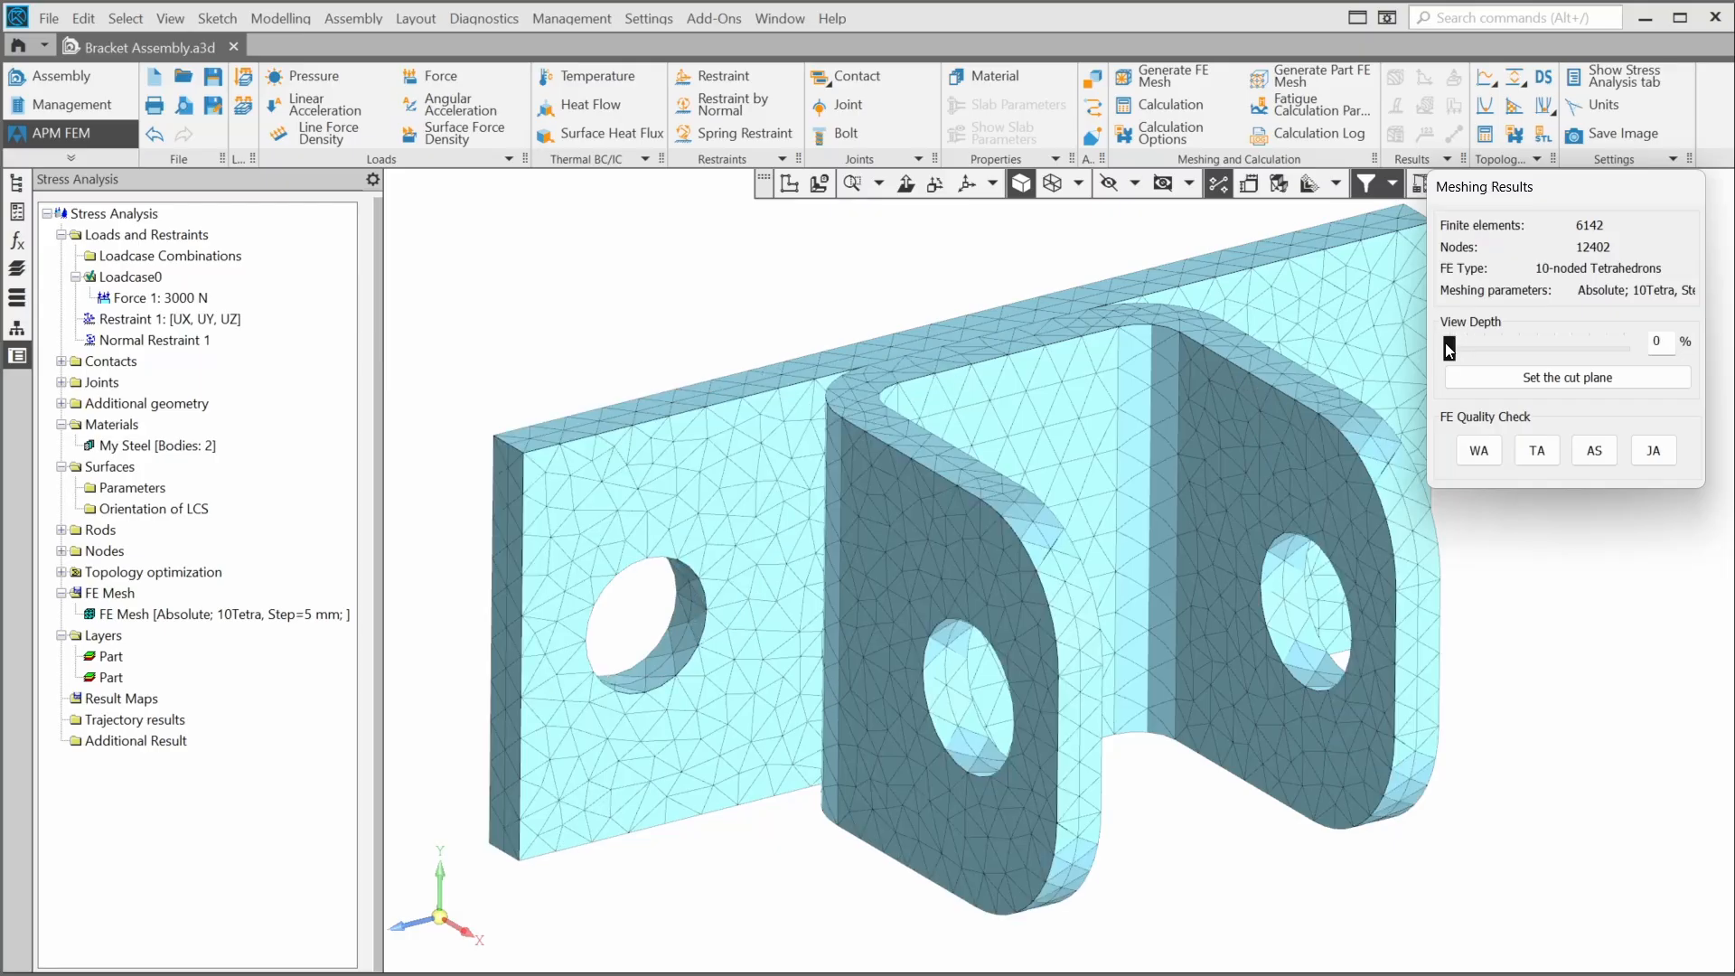
- Hide the FE mesh from the stress analysis tree
right_click(268, 623)
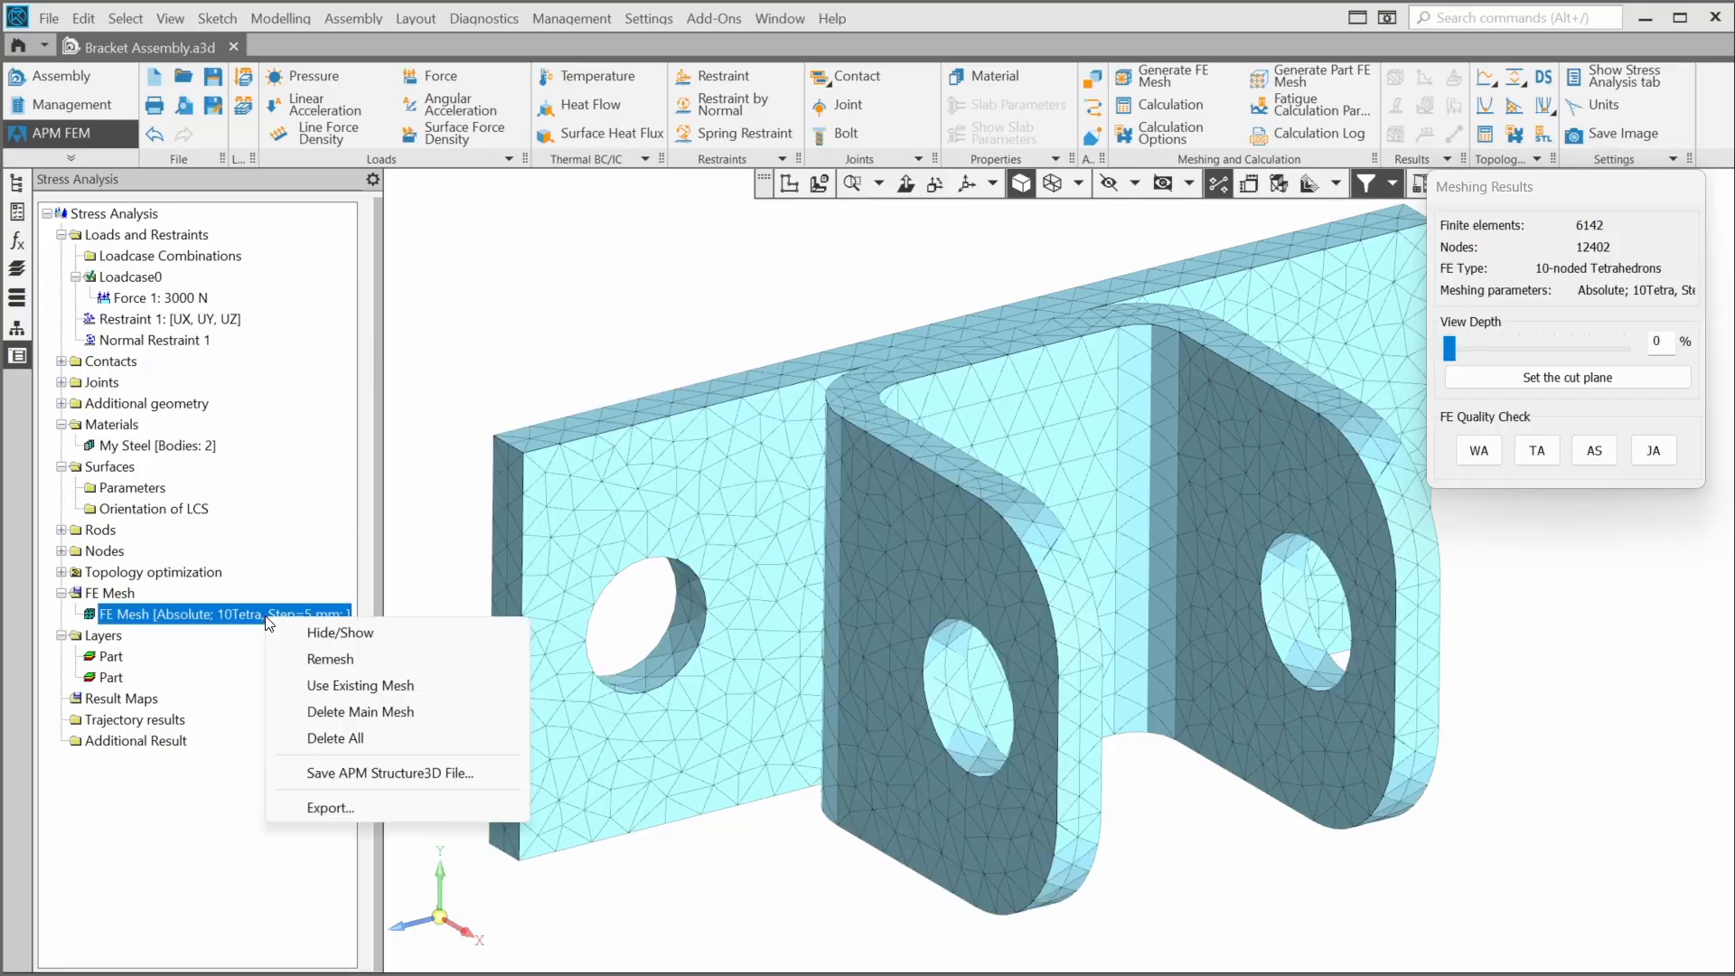
left_click(336, 637)
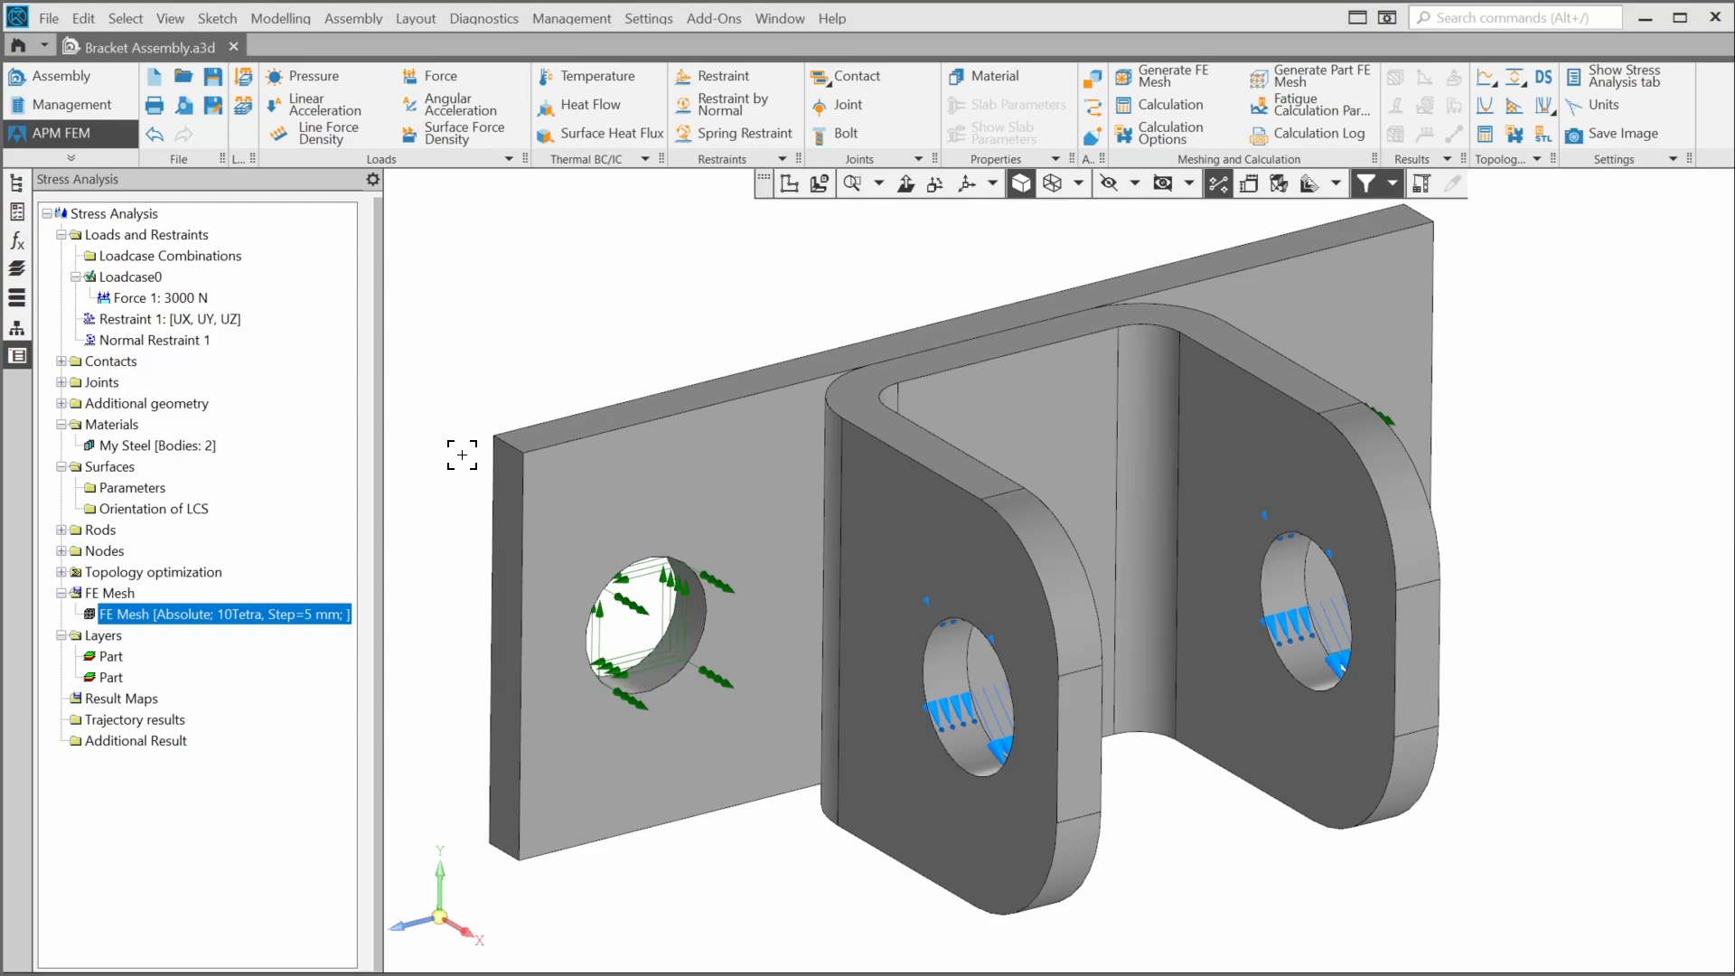
- Create a glue contact between the base plate's face and the bent bracket's back face
left_click(854, 76)
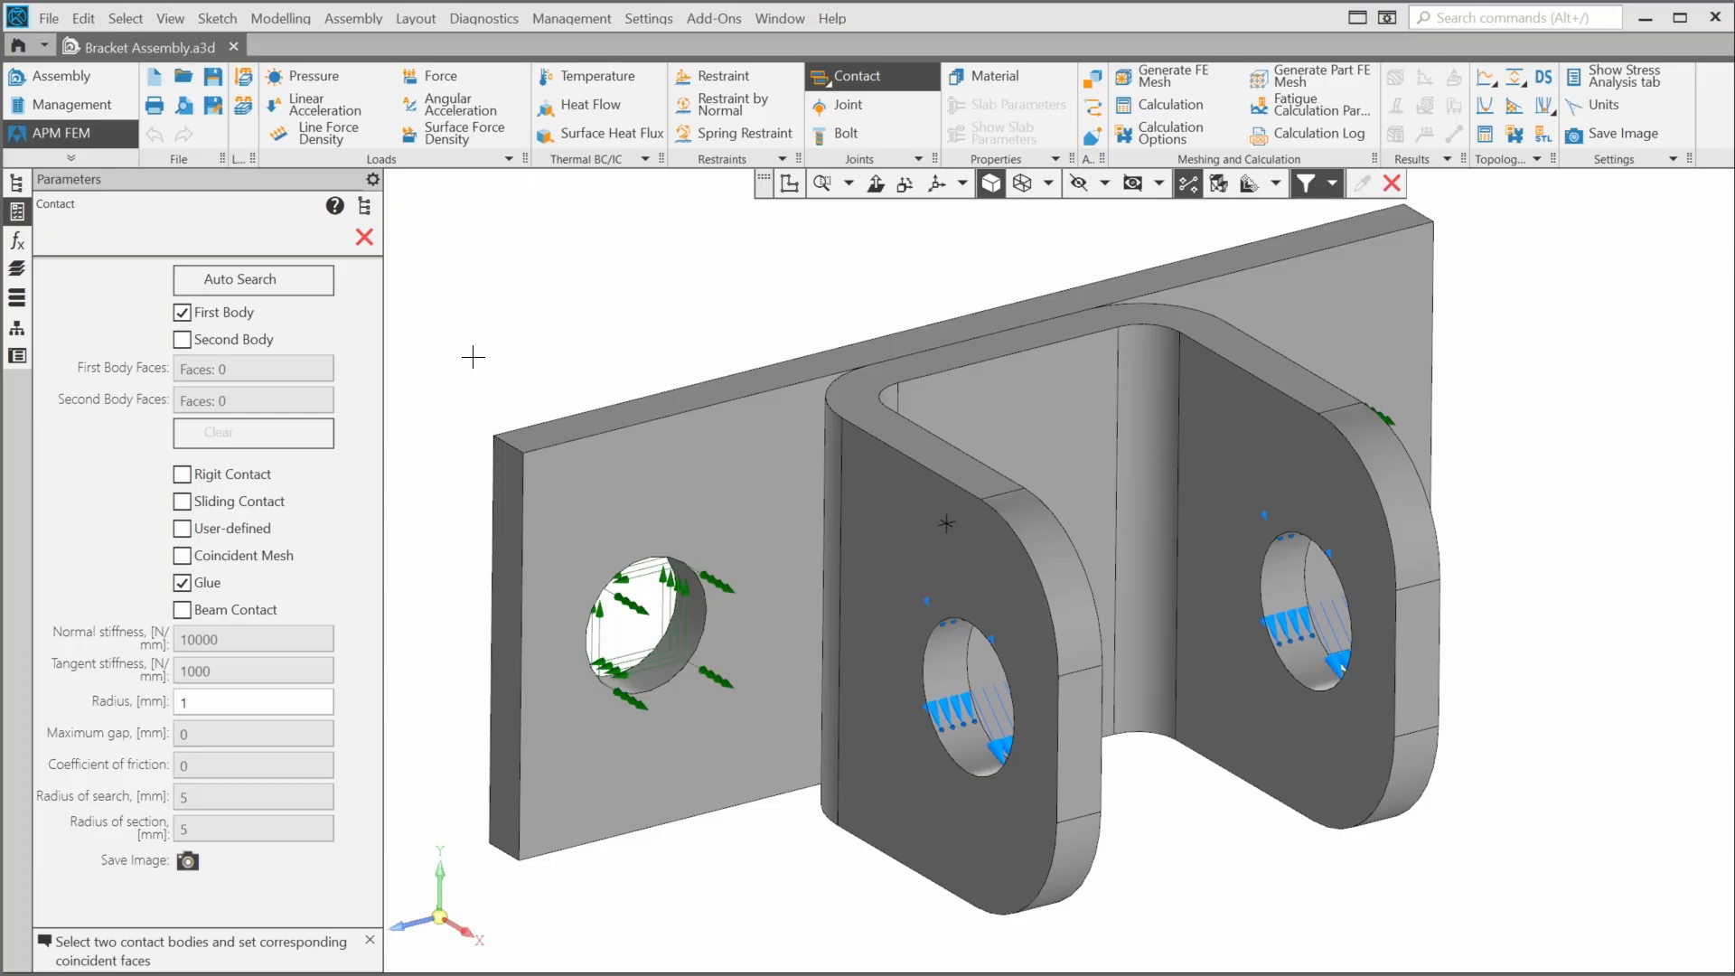
left_click(637, 467)
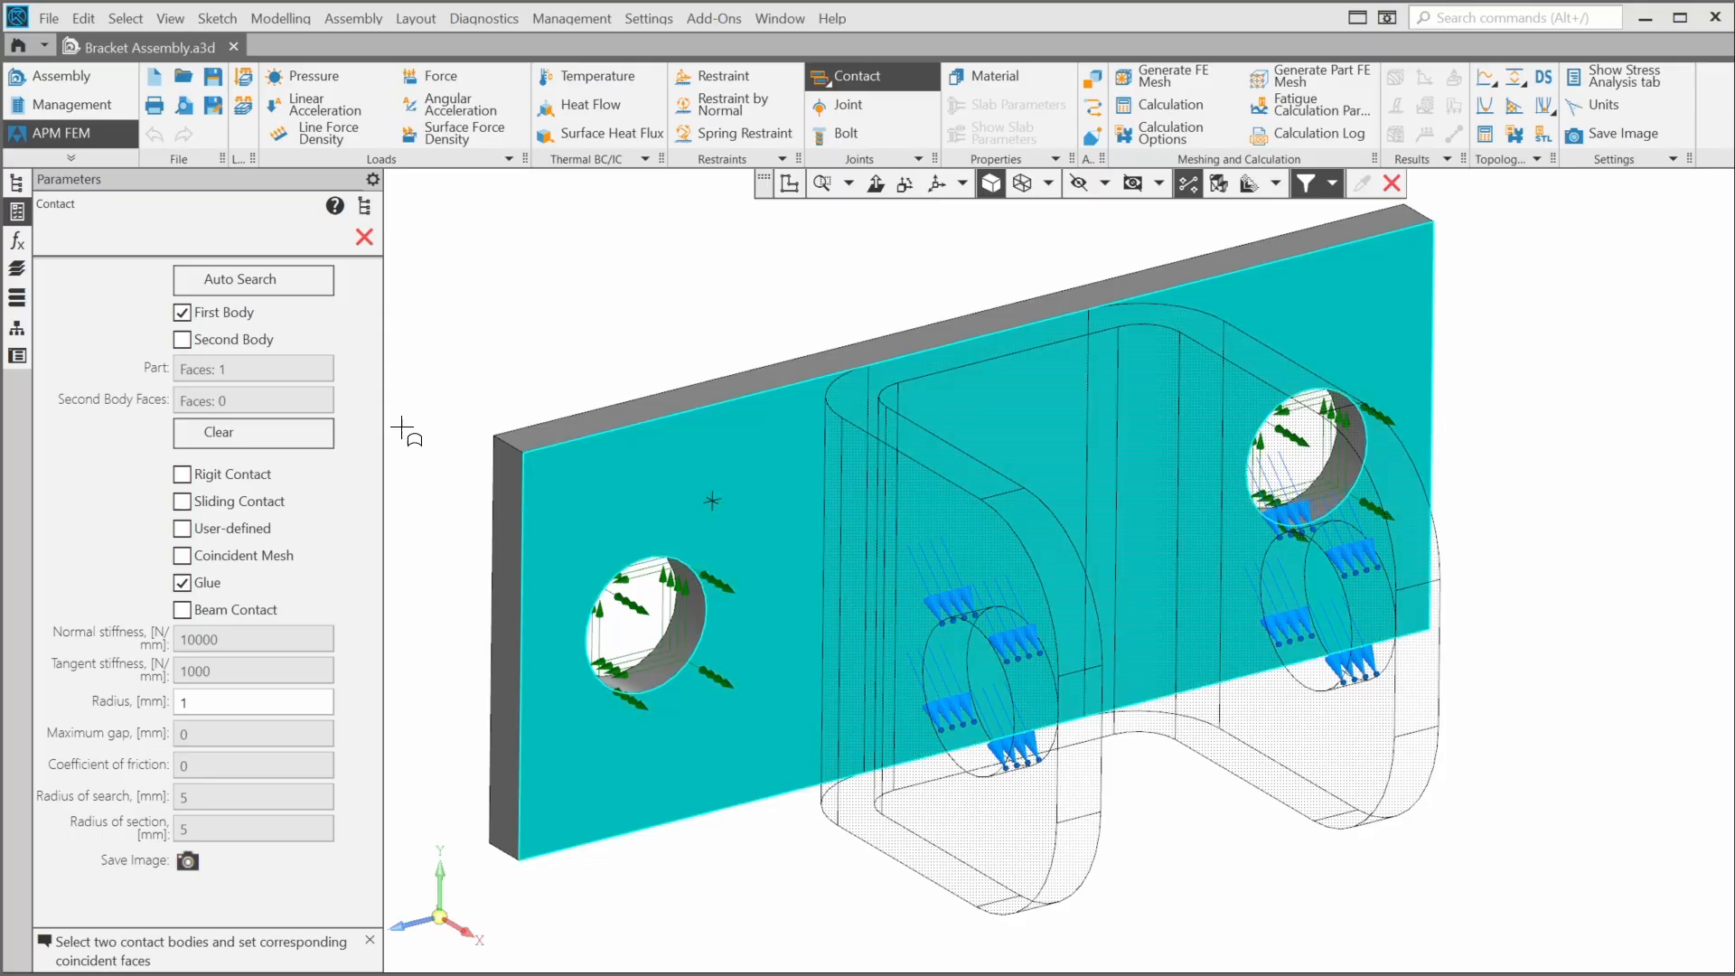
left_click(248, 335)
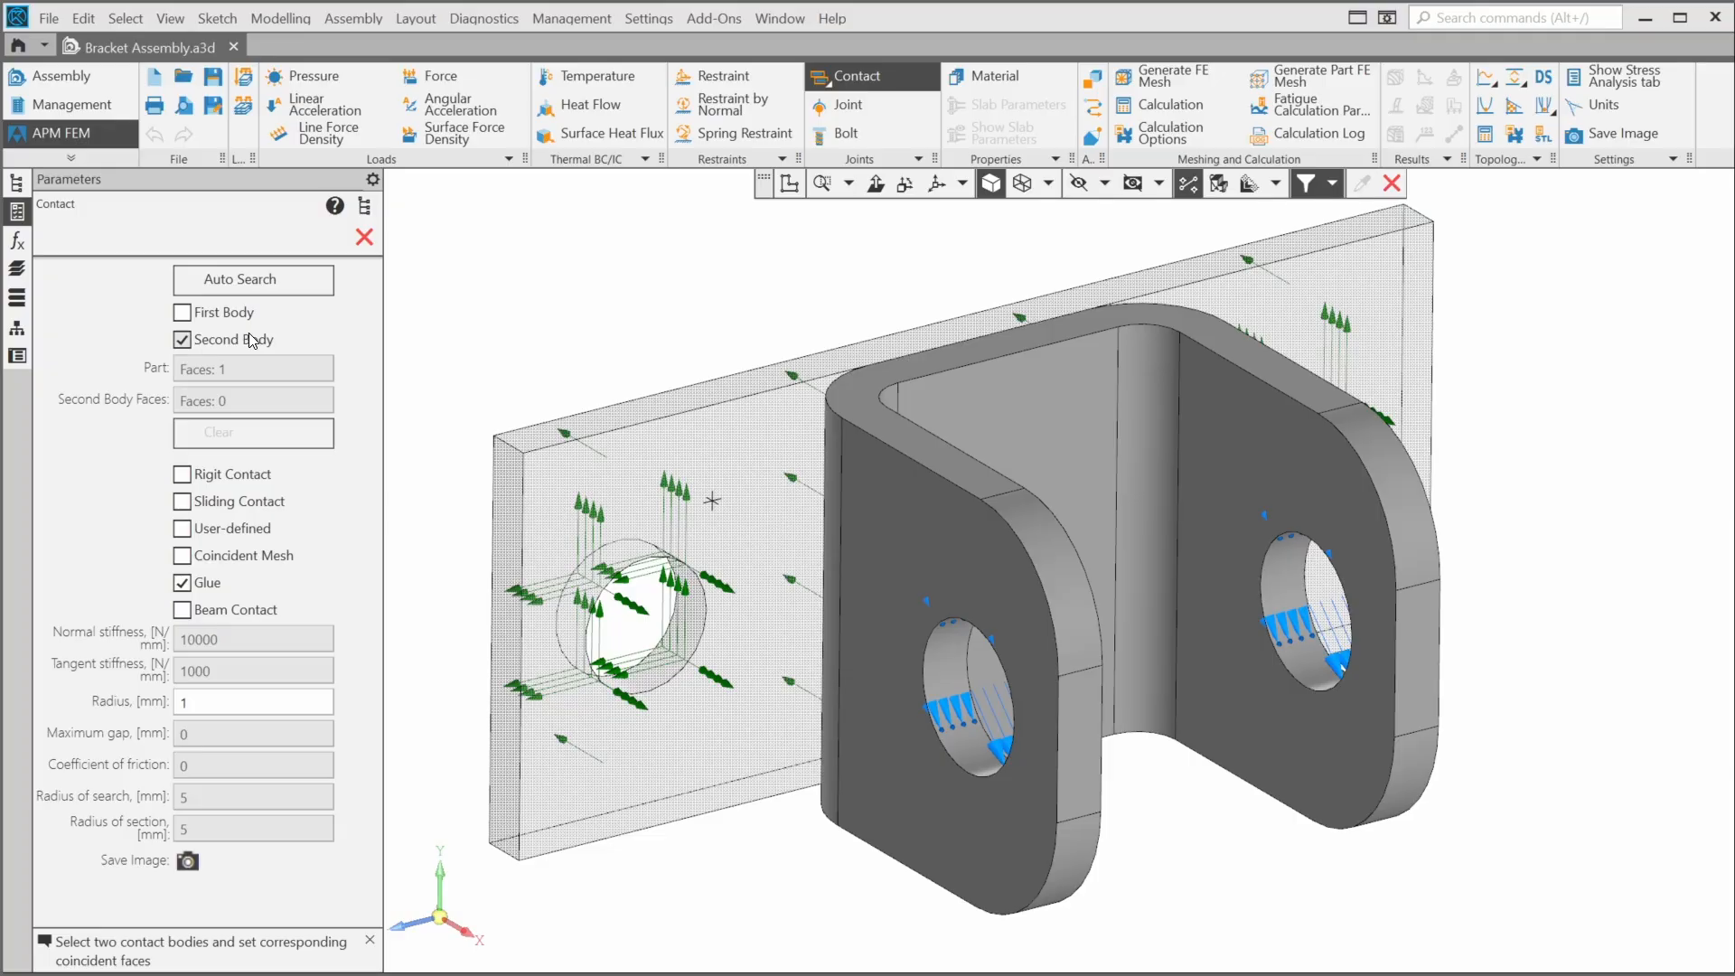
left_click(962, 525)
middle_click_drag(963, 527, 927, 471)
left_click(974, 485)
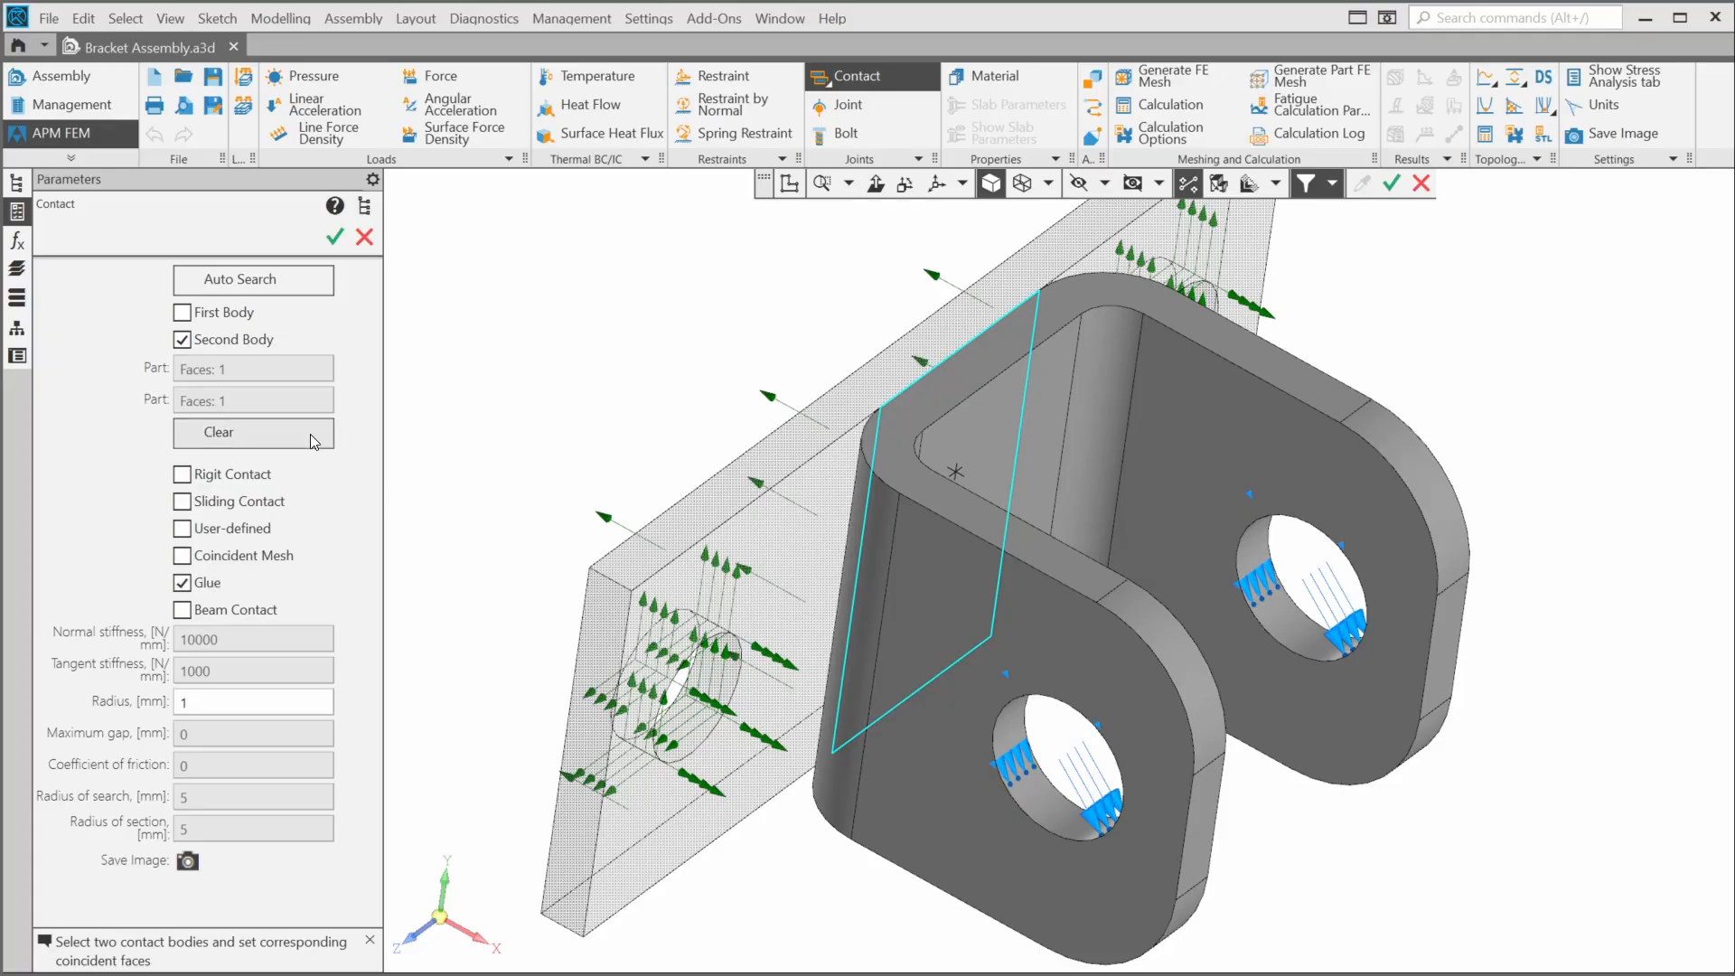
left_click(336, 238)
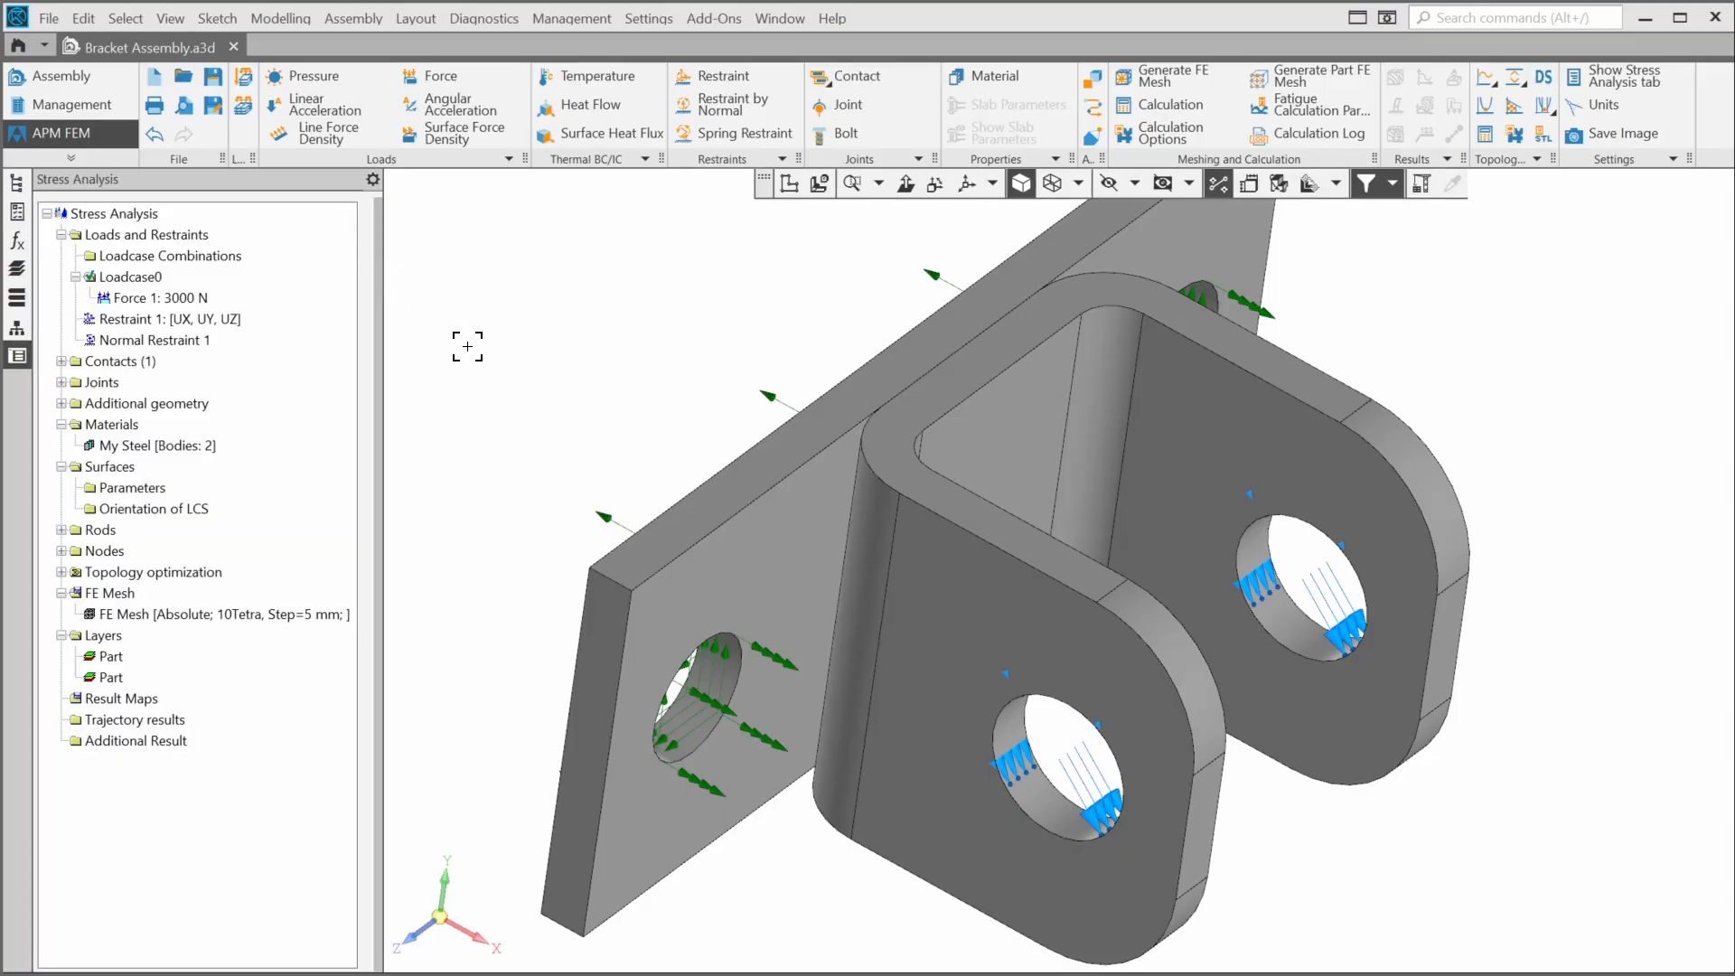
- Expand the Contacts folder and highlight the Part - Part contact in the model
left_click(62, 361)
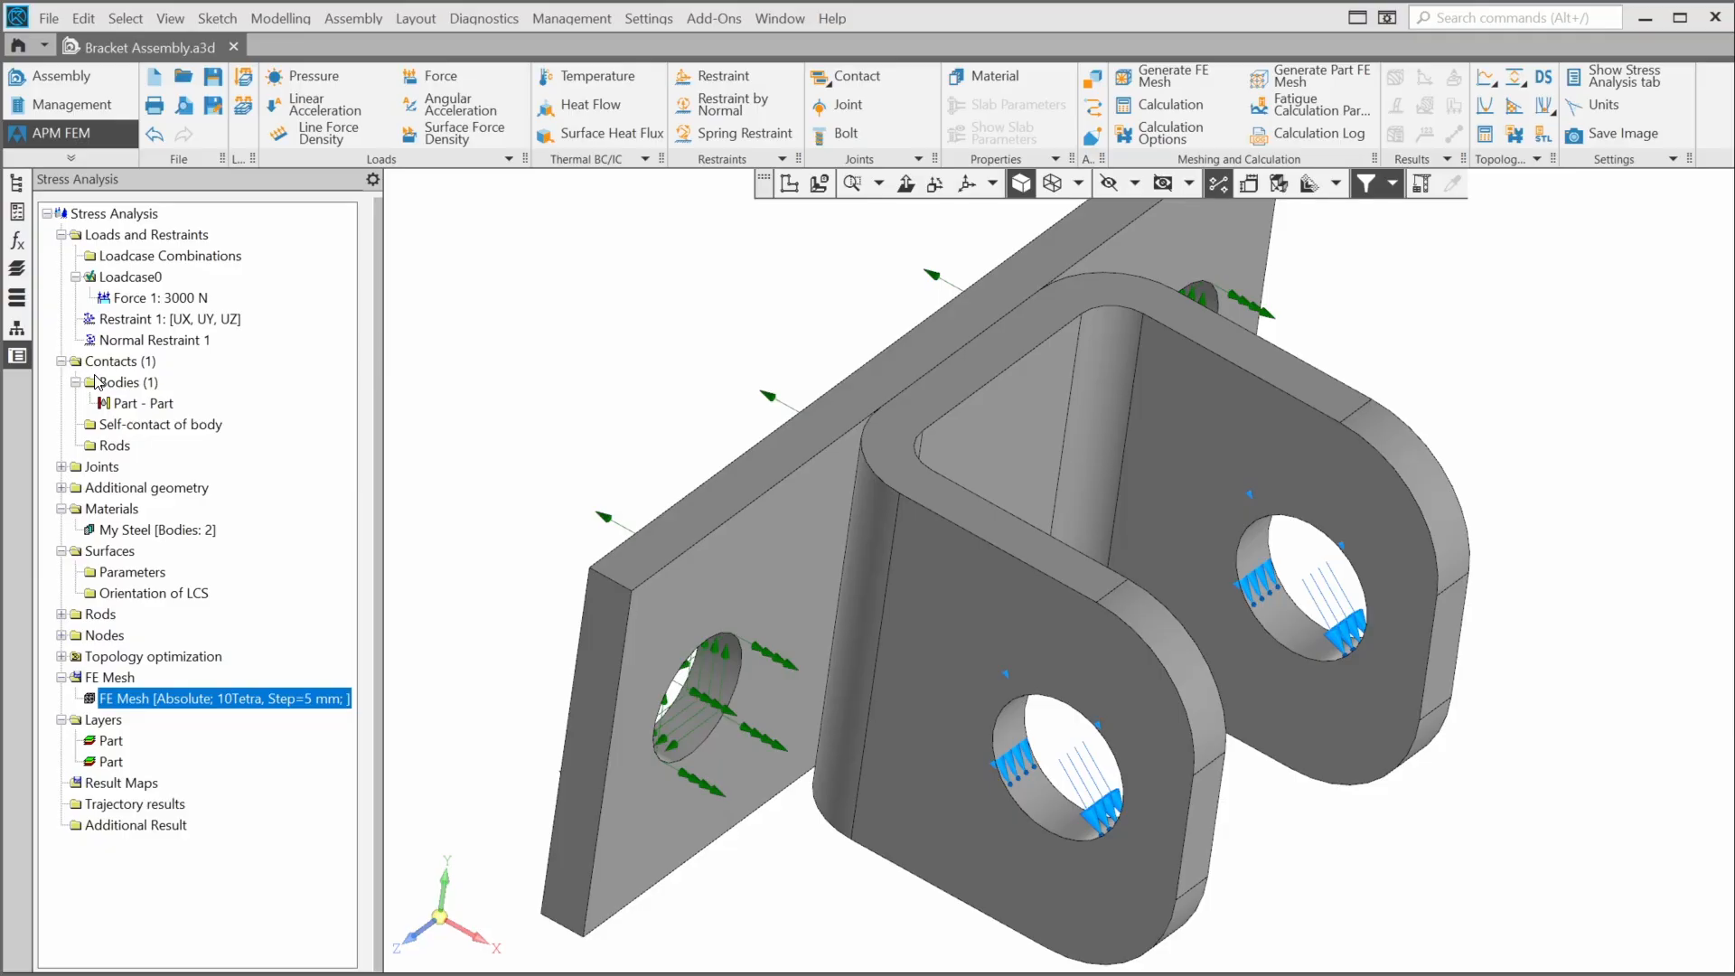
left_click(150, 404)
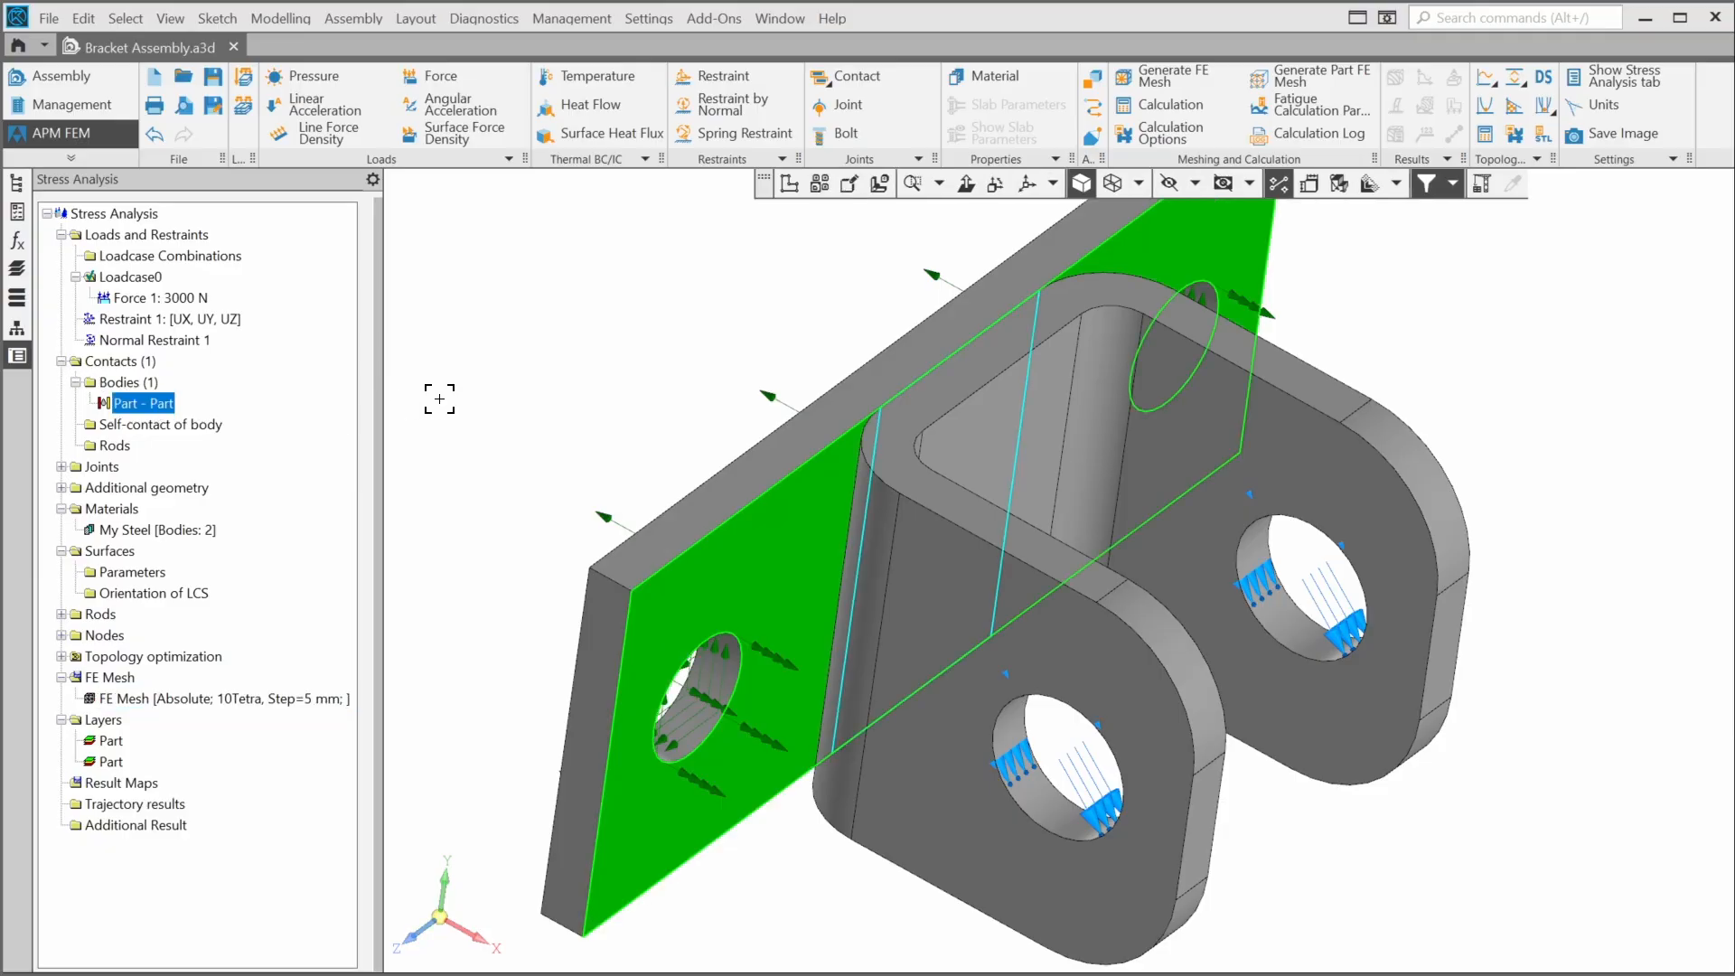
middle_click_drag(428, 387, 522, 399)
scroll(522, 399, "down", 1)
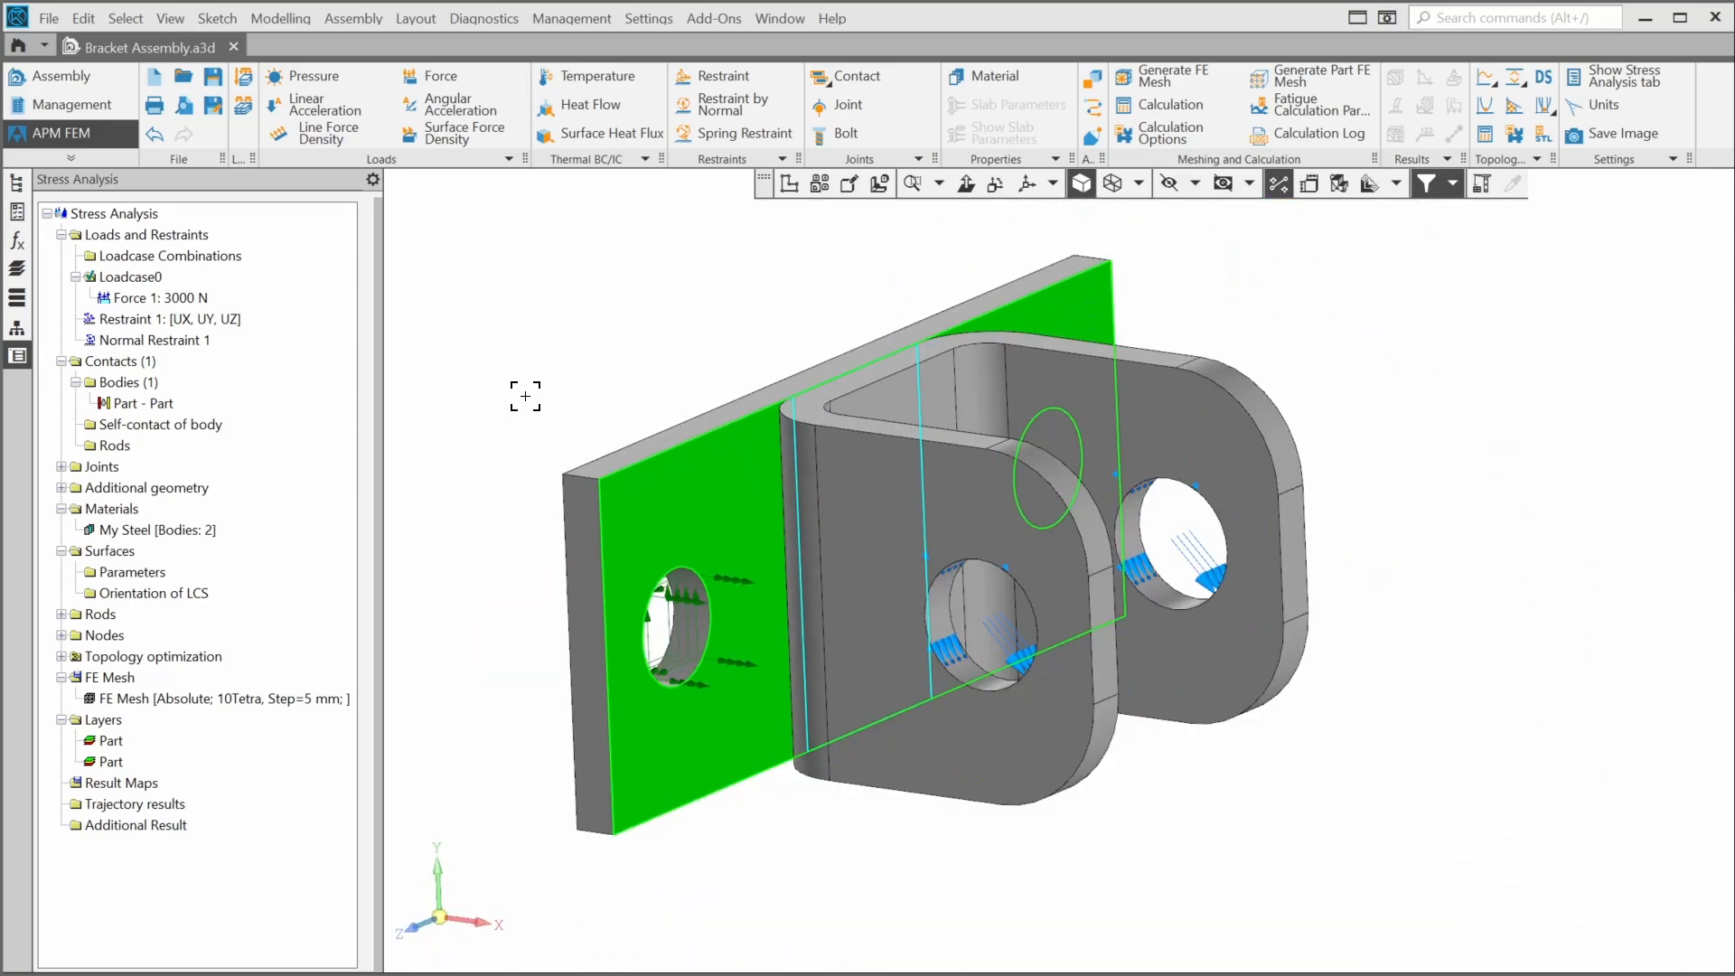
- Delete the Part - Part contact
right_click(167, 409)
left_click(225, 443)
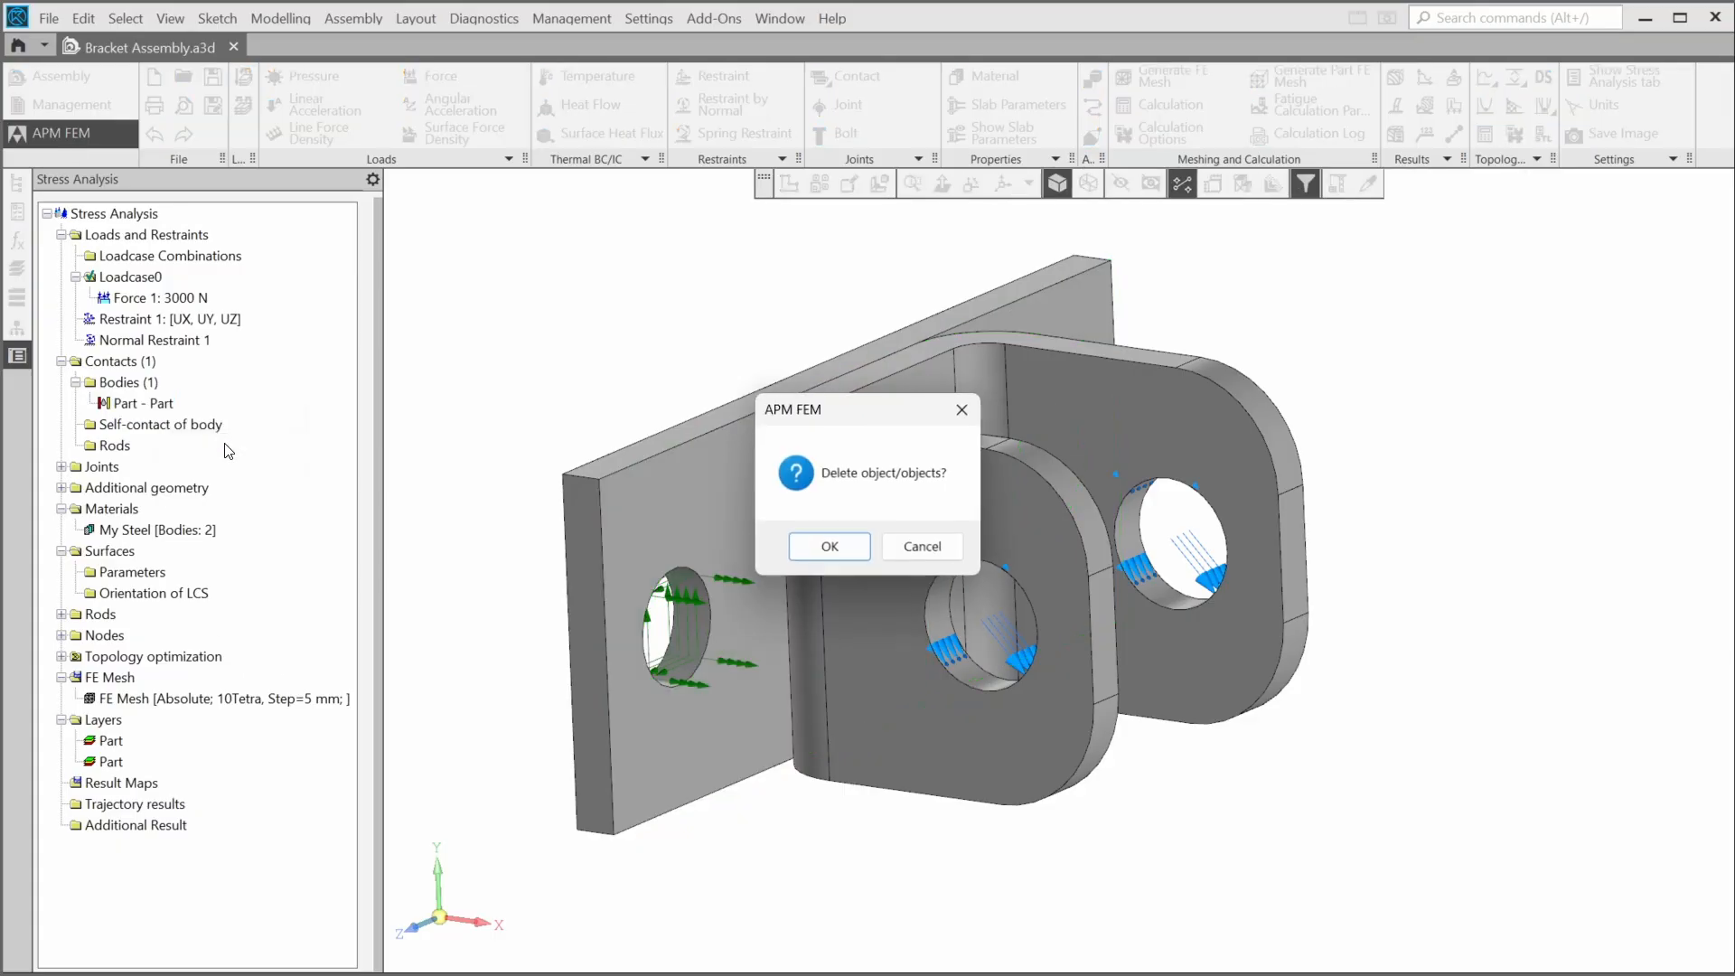
left_click(828, 548)
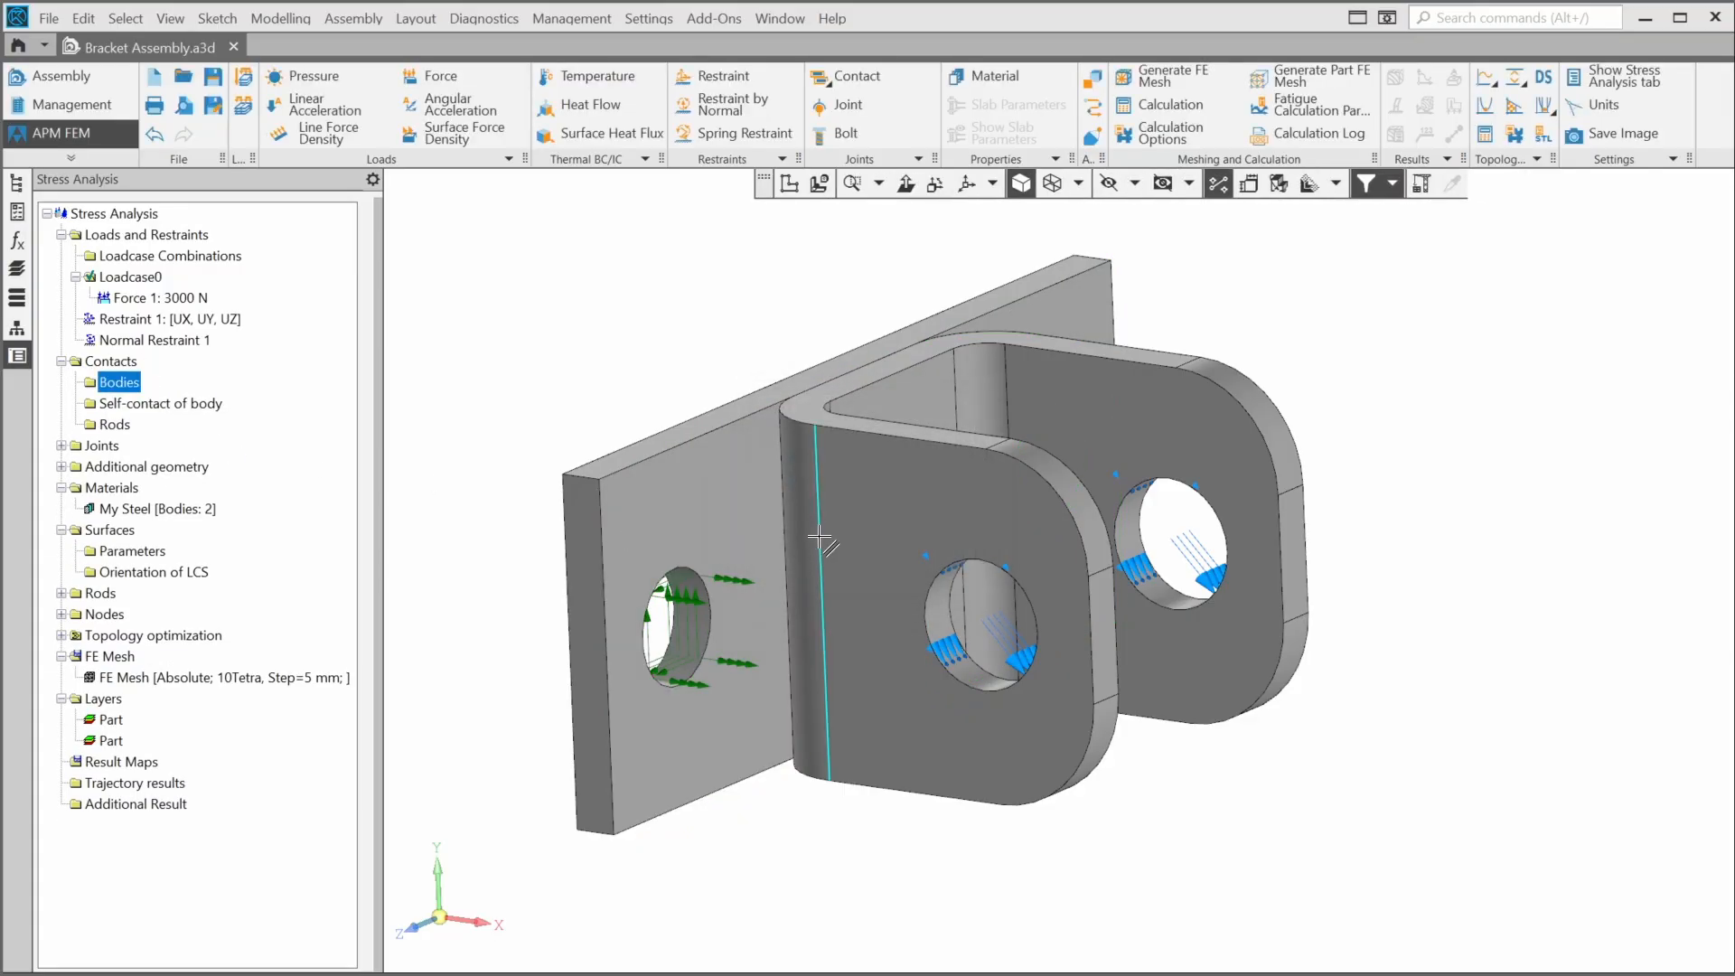
- Auto-search contacts between the two bodies and highlight the resulting Part - Part contact in the model
left_click(871, 78)
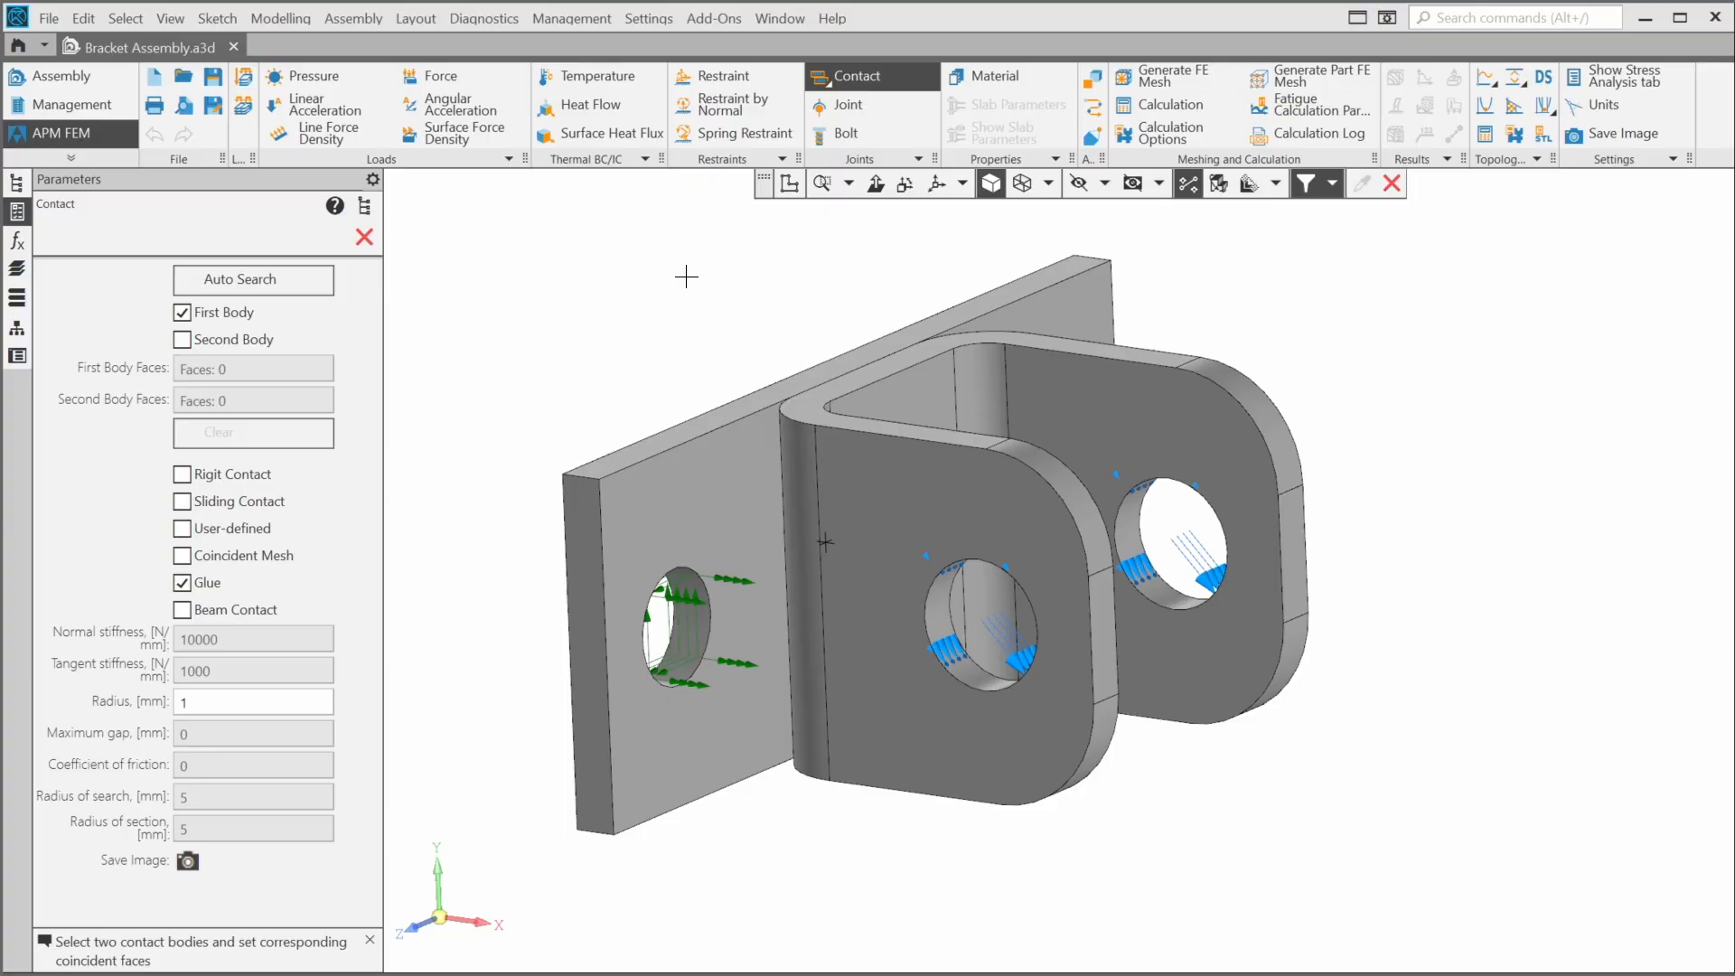
left_click(270, 278)
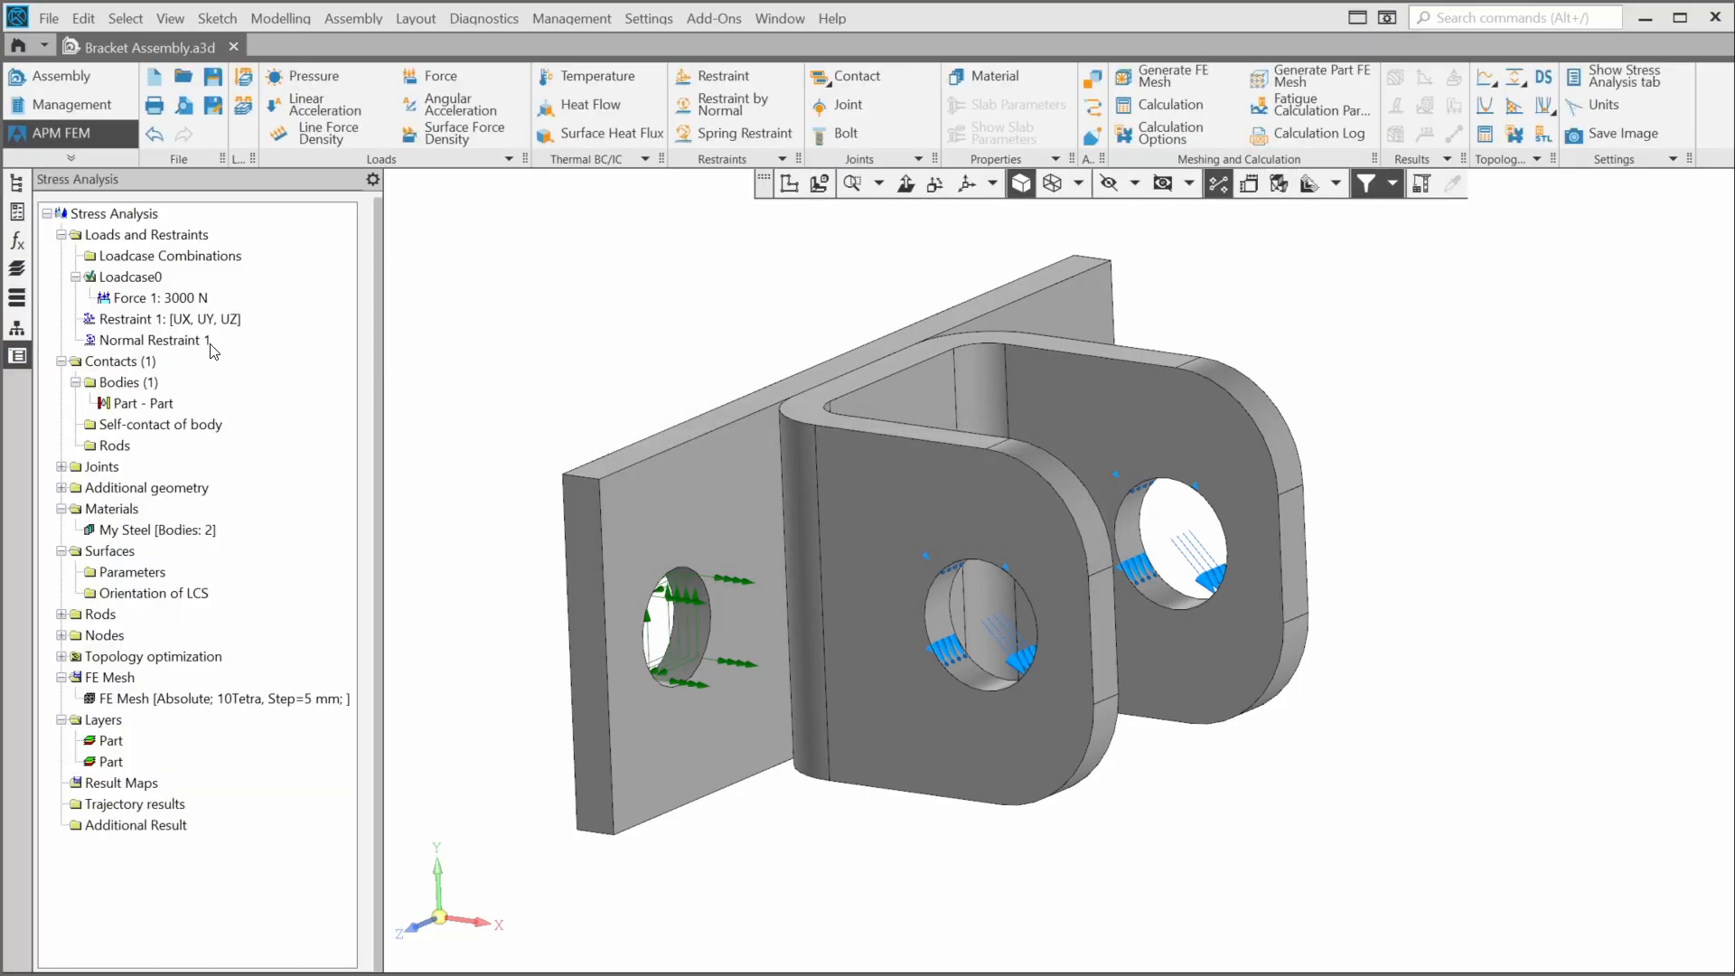
left_click(151, 404)
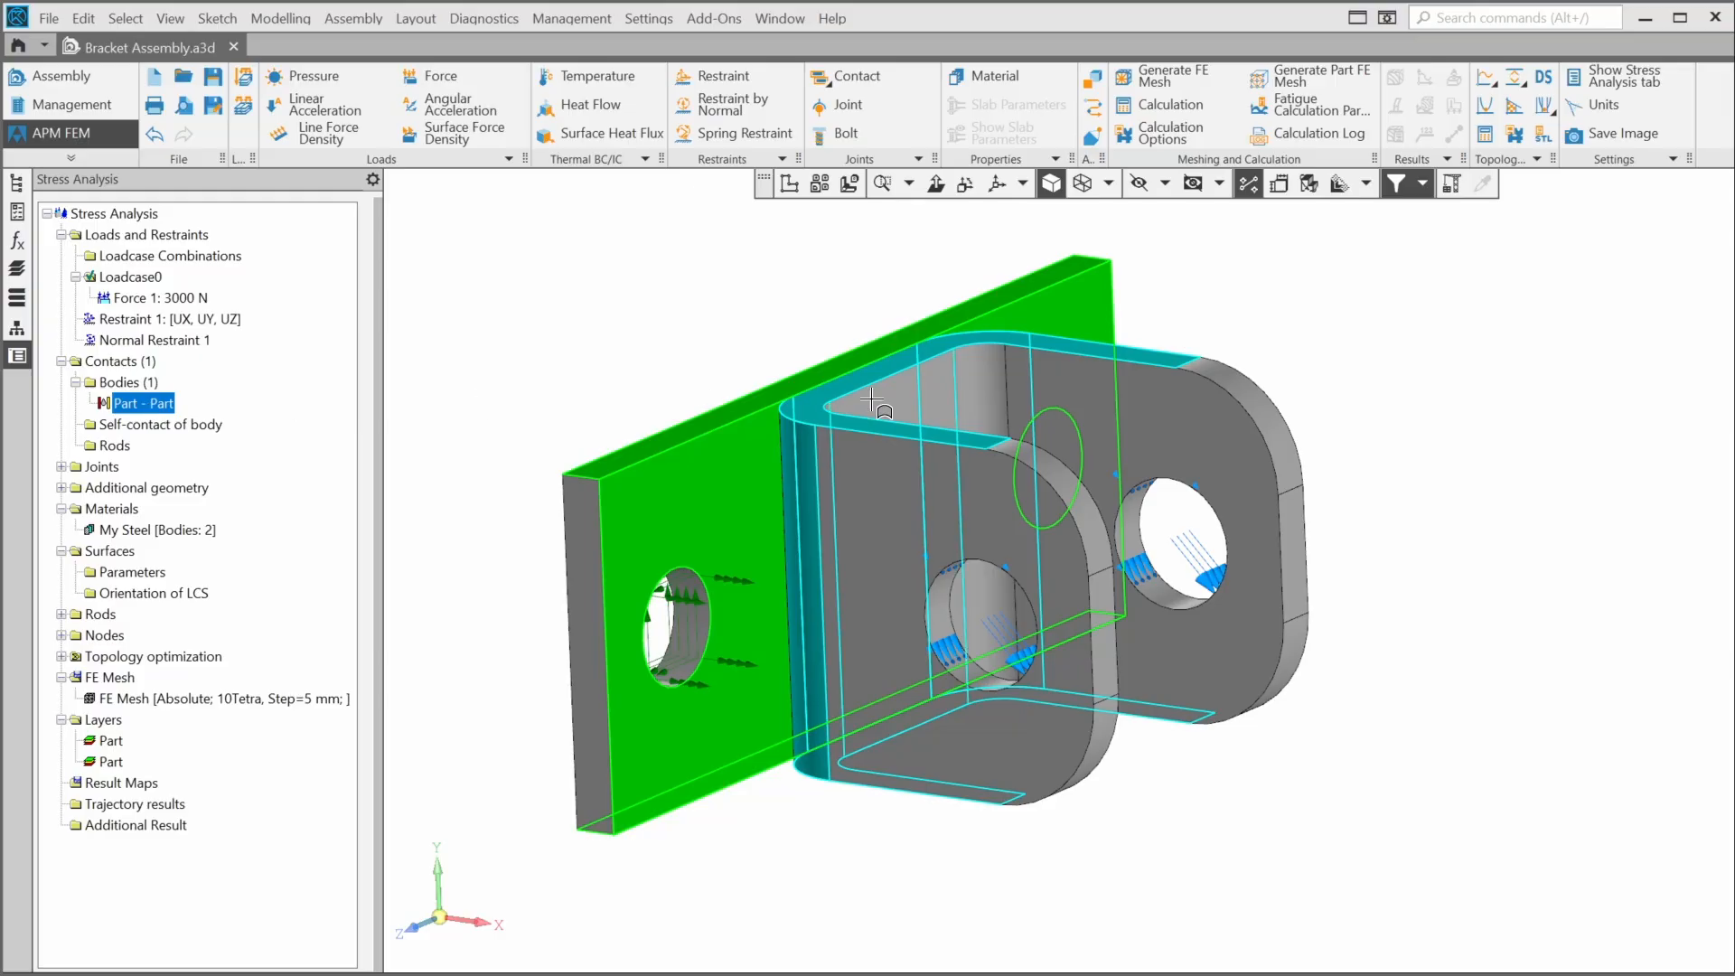
middle_click_drag(836, 327, 816, 366)
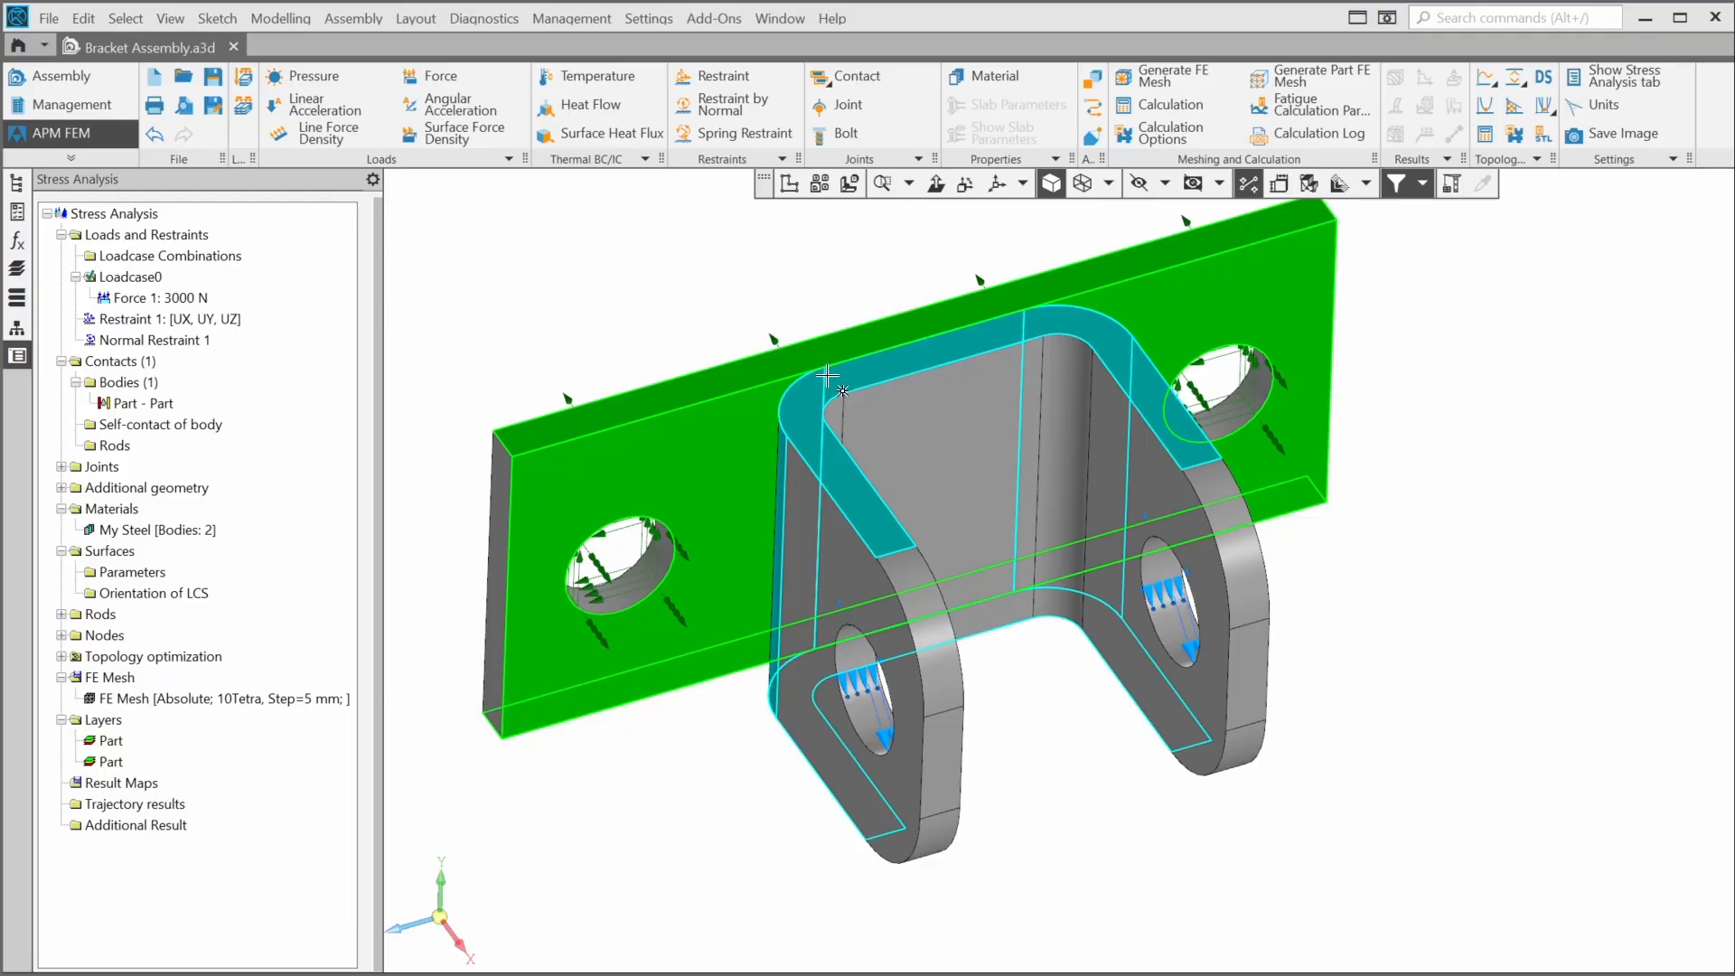
- Edit the Part - Part contact, removing the bracket's extra faces so only its back face remains for the first body
right_click(135, 413)
left_click(185, 421)
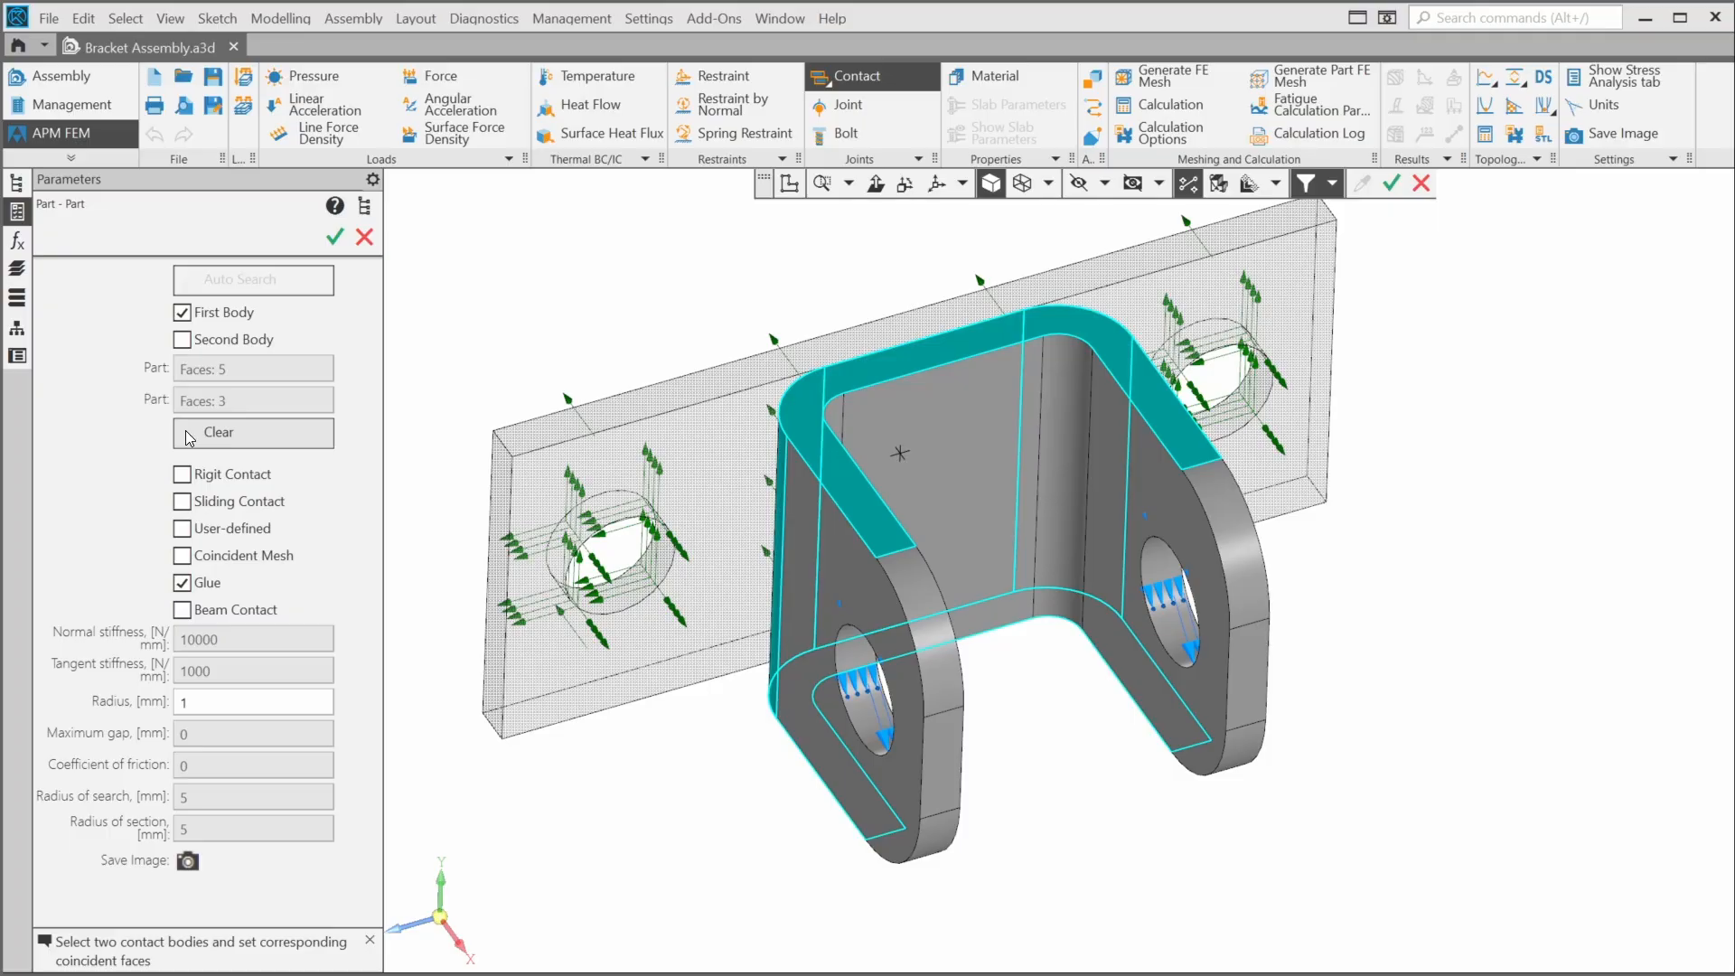
left_click(879, 529)
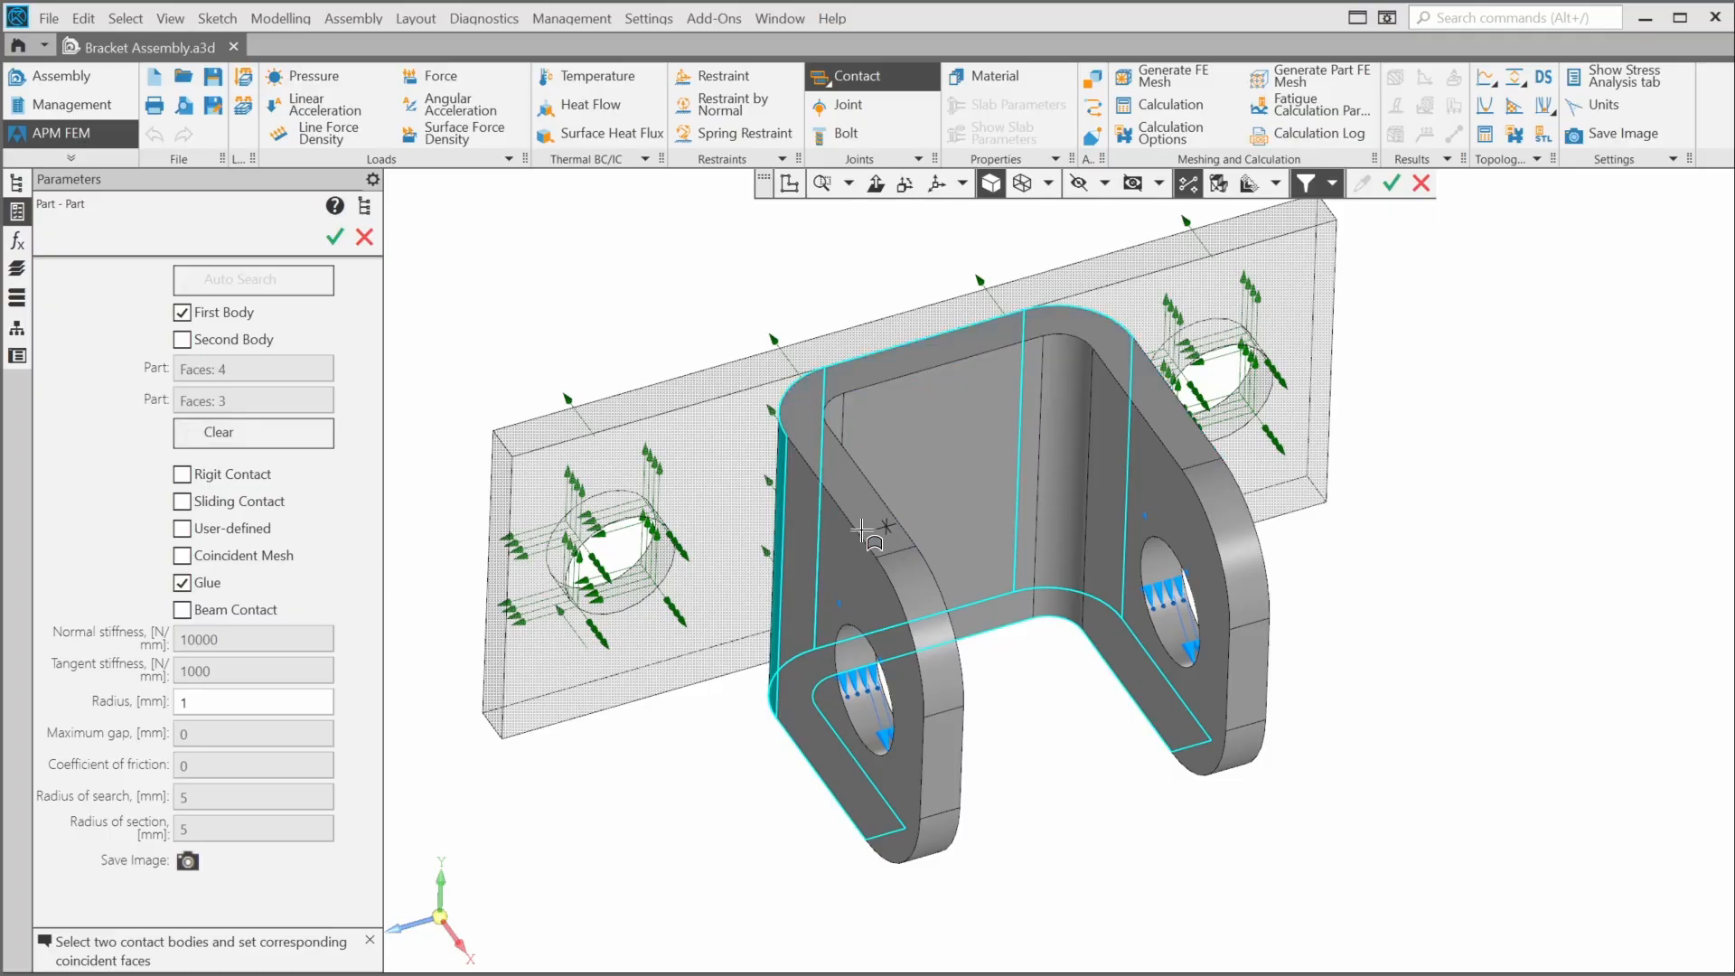
scroll(773, 517, "up", 2)
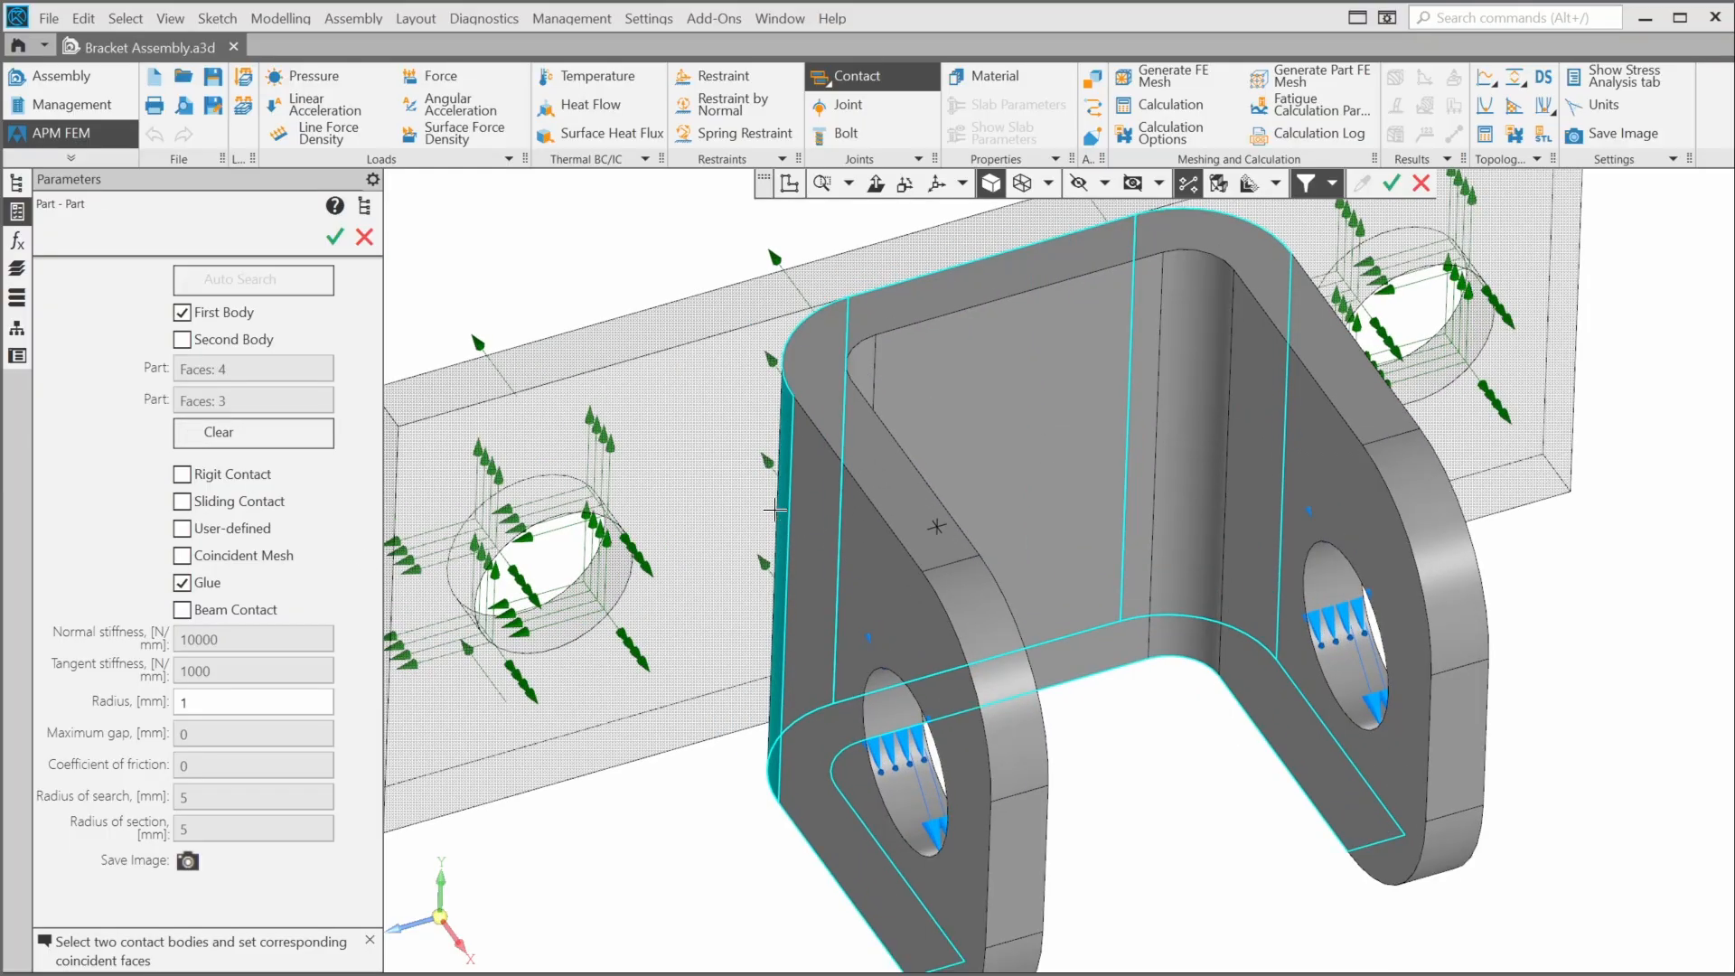
middle_click_drag(775, 511, 821, 530)
left_click(865, 527)
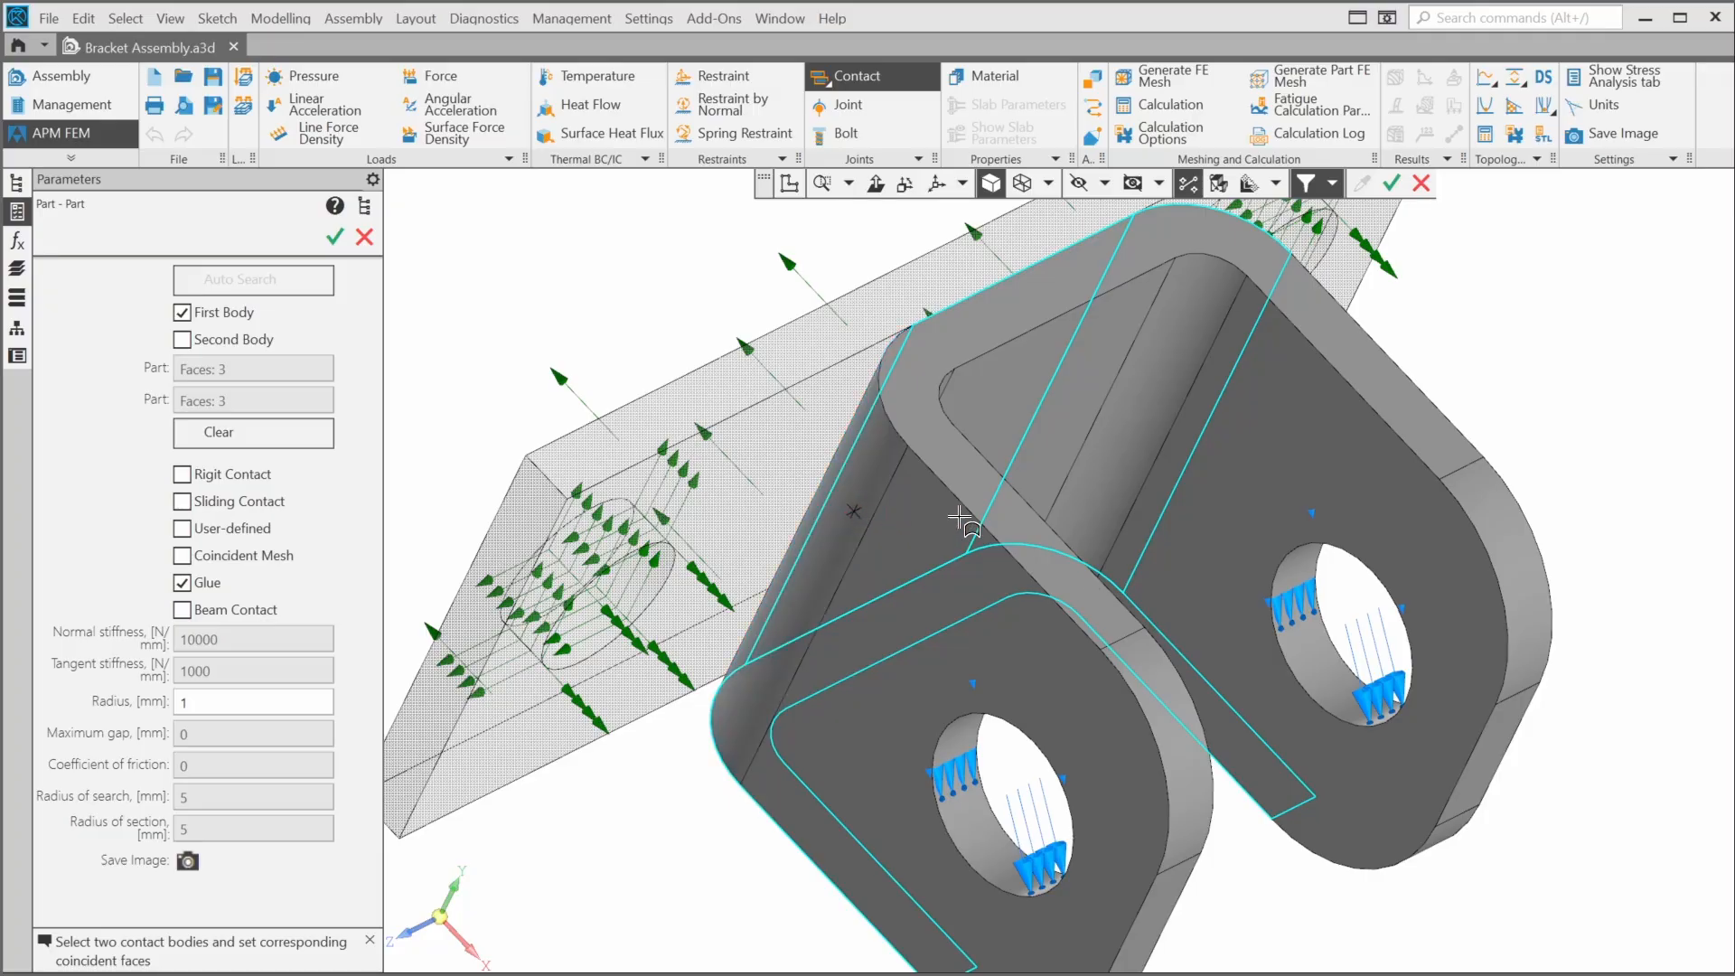
middle_click_drag(959, 517, 1192, 479)
left_click(1236, 503)
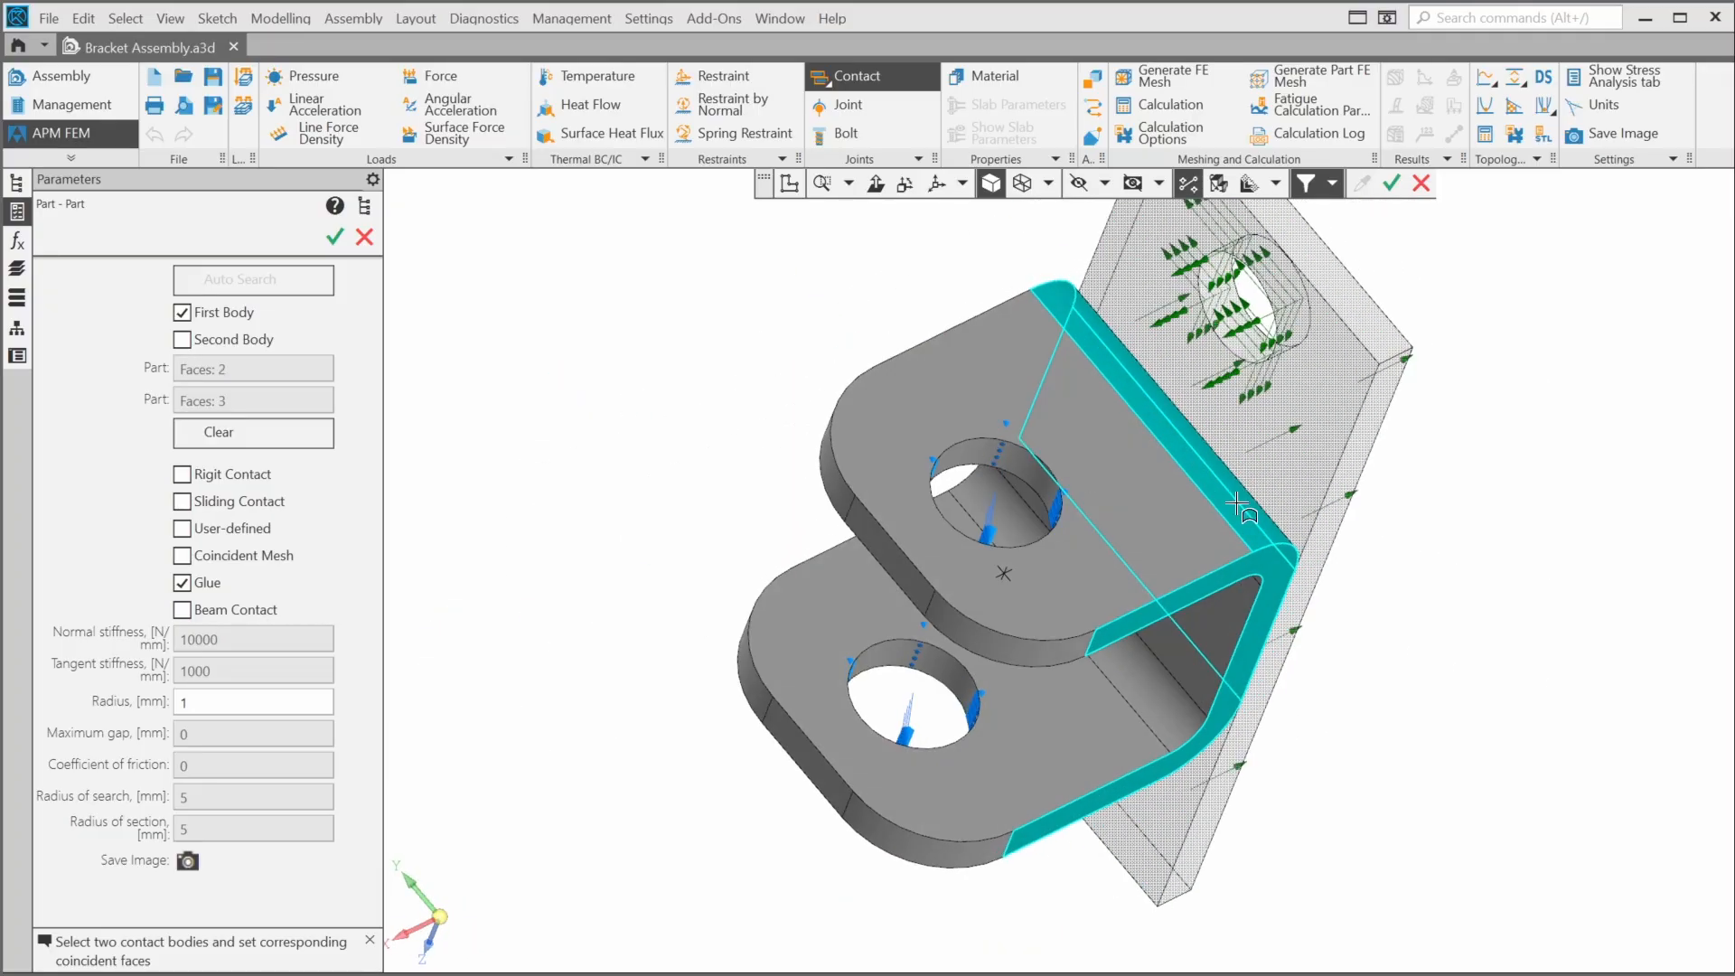
scroll(1240, 588, "up", 3)
left_click(1293, 545)
scroll(1240, 566, "down", 5)
middle_click_drag(1242, 567, 1361, 583)
- Reduce the second body's faces to only the base plate's front face and confirm the contact
left_click(222, 341)
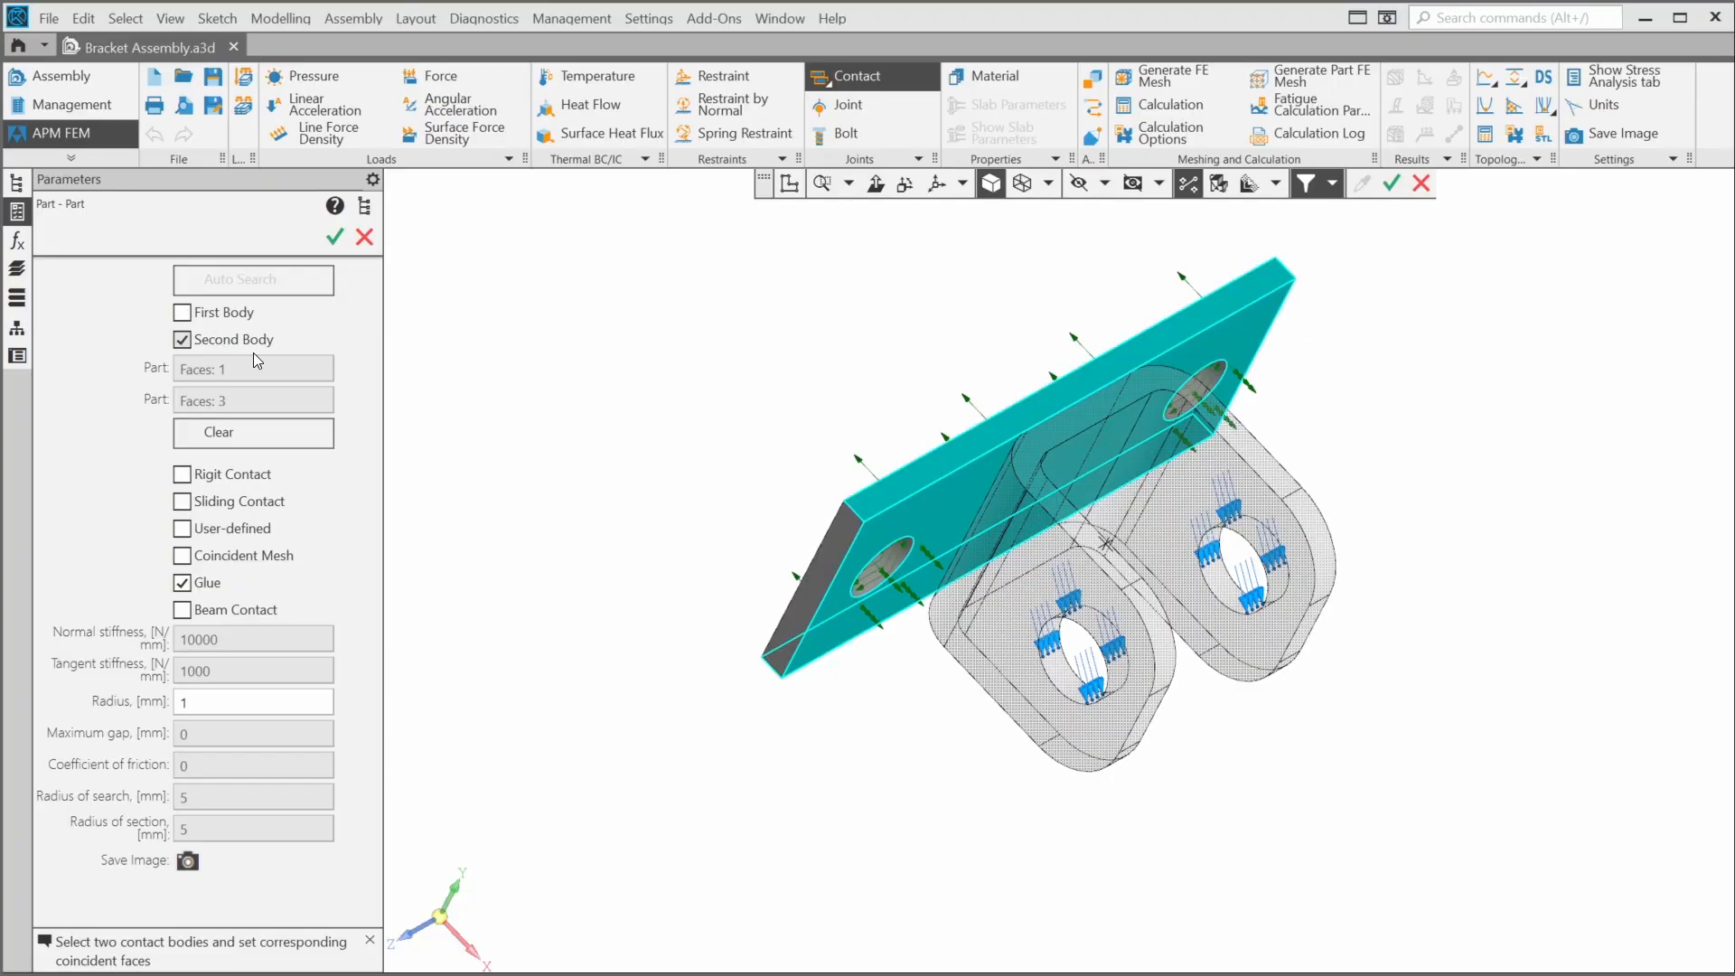
scroll(869, 462, "up", 1)
left_click(891, 492)
middle_click_drag(892, 494, 822, 588)
left_click(830, 644)
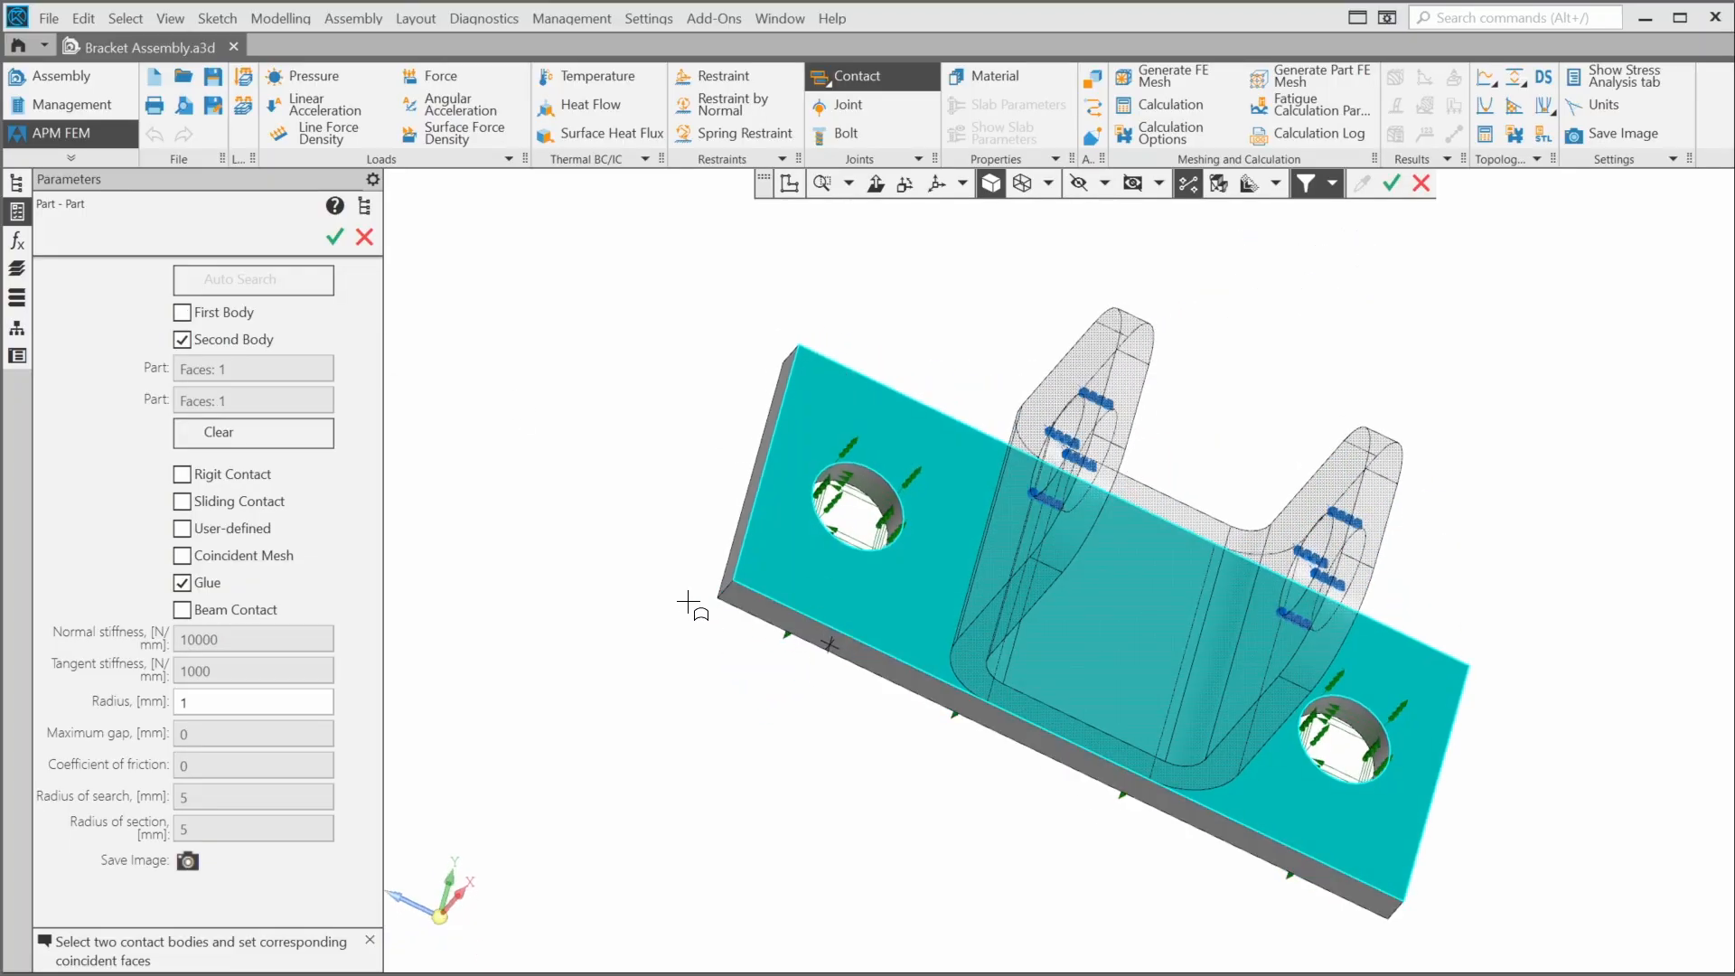
middle_click_drag(694, 331, 722, 434)
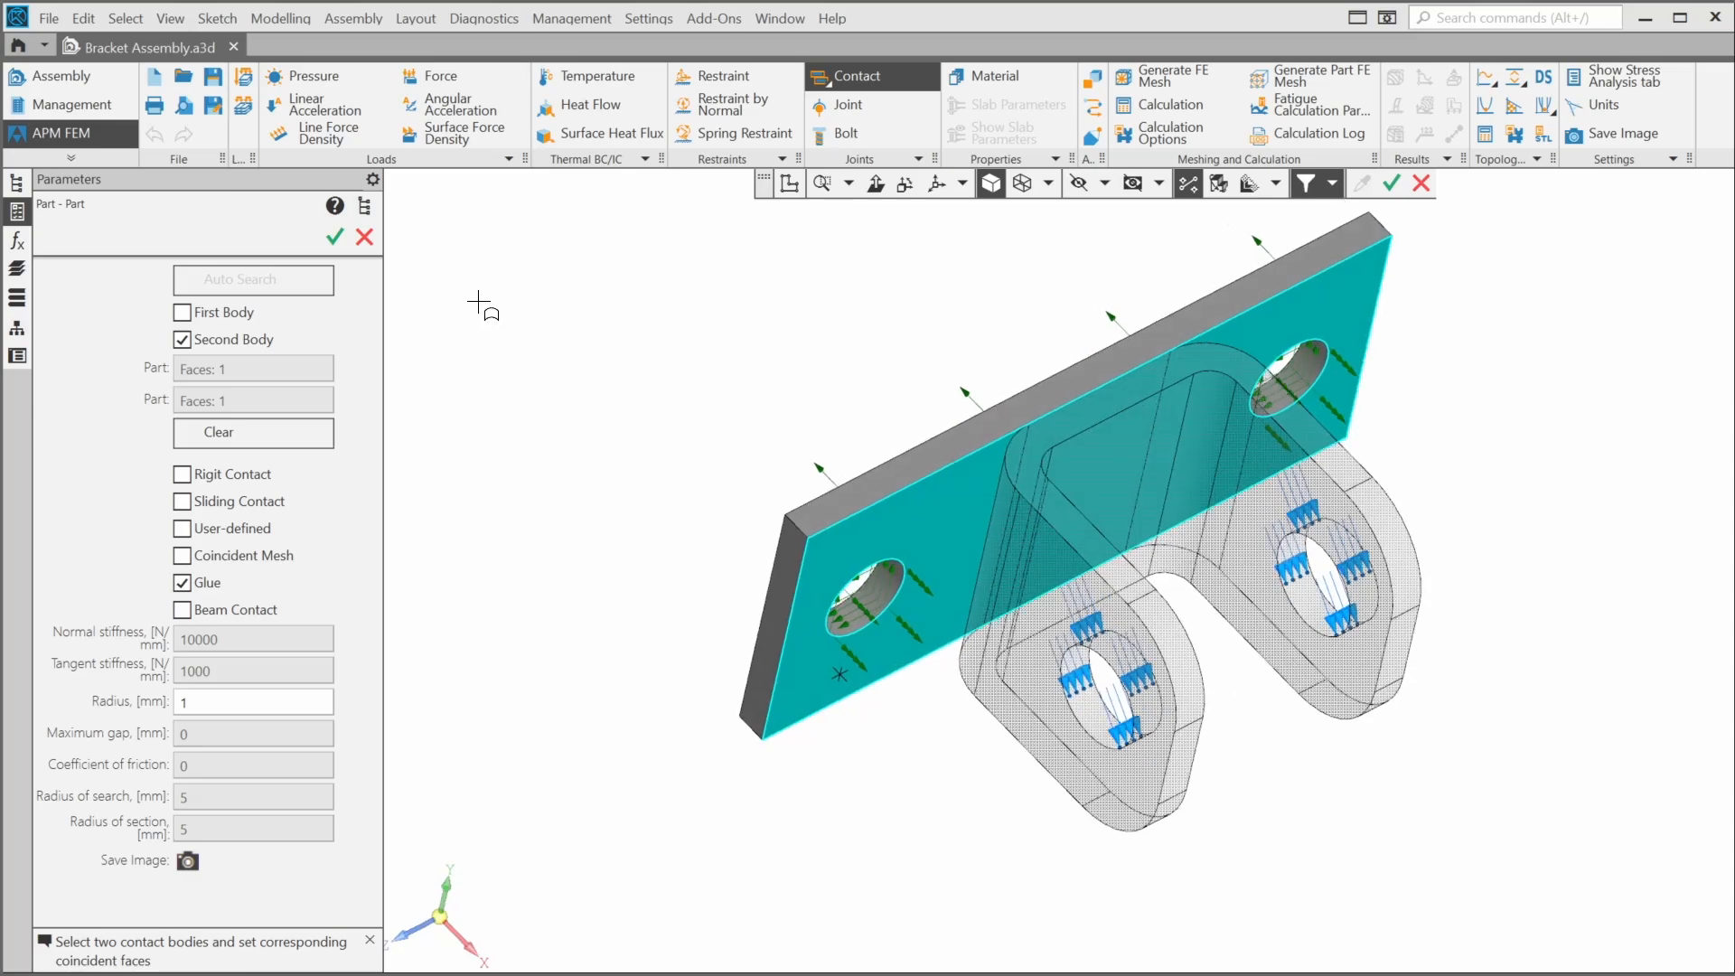
left_click(335, 237)
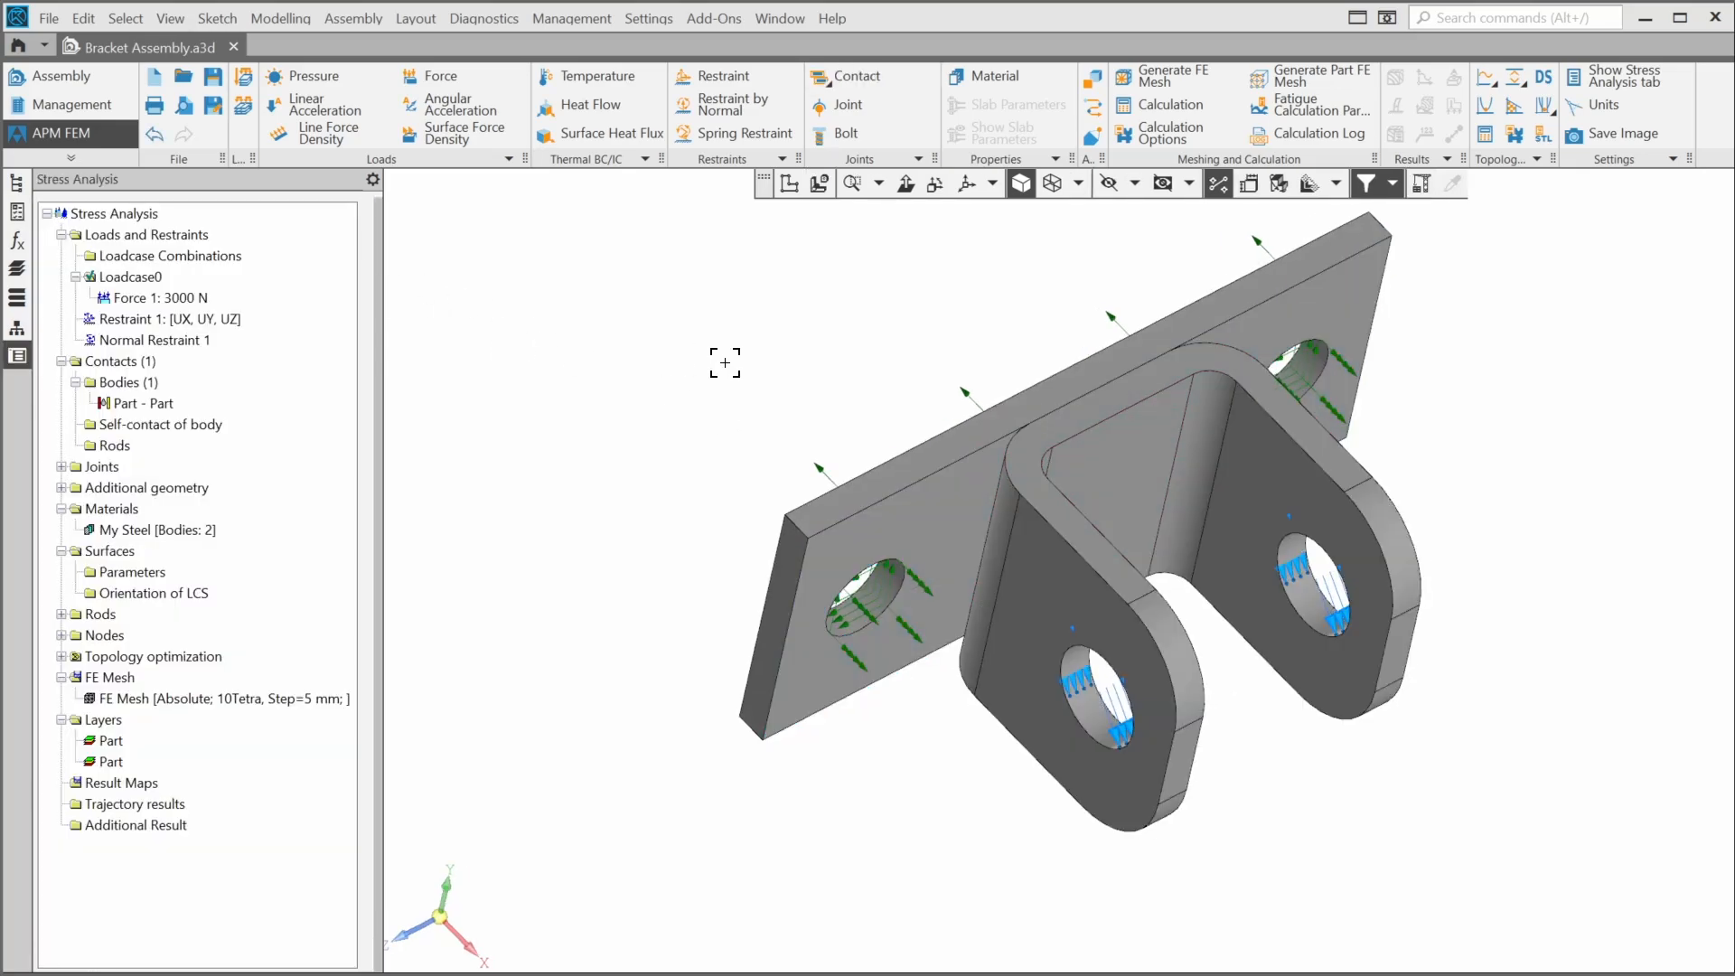
- Save the bracket assembly
middle_click_drag(798, 372, 686, 426)
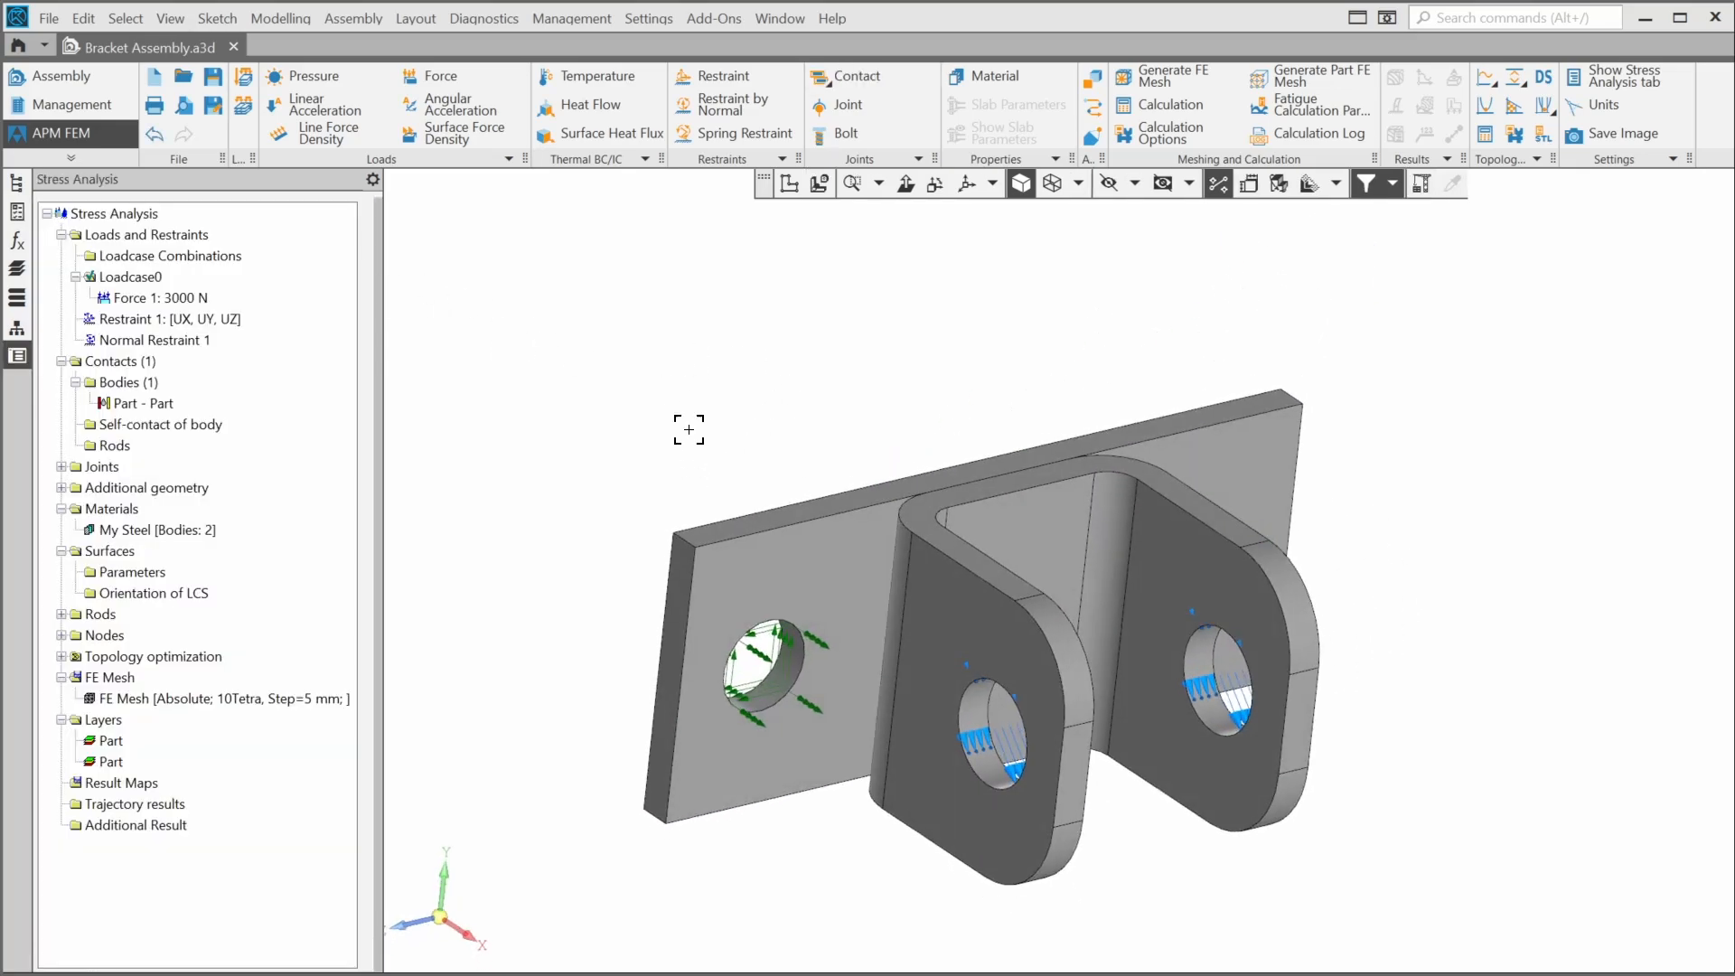
left_click(213, 78)
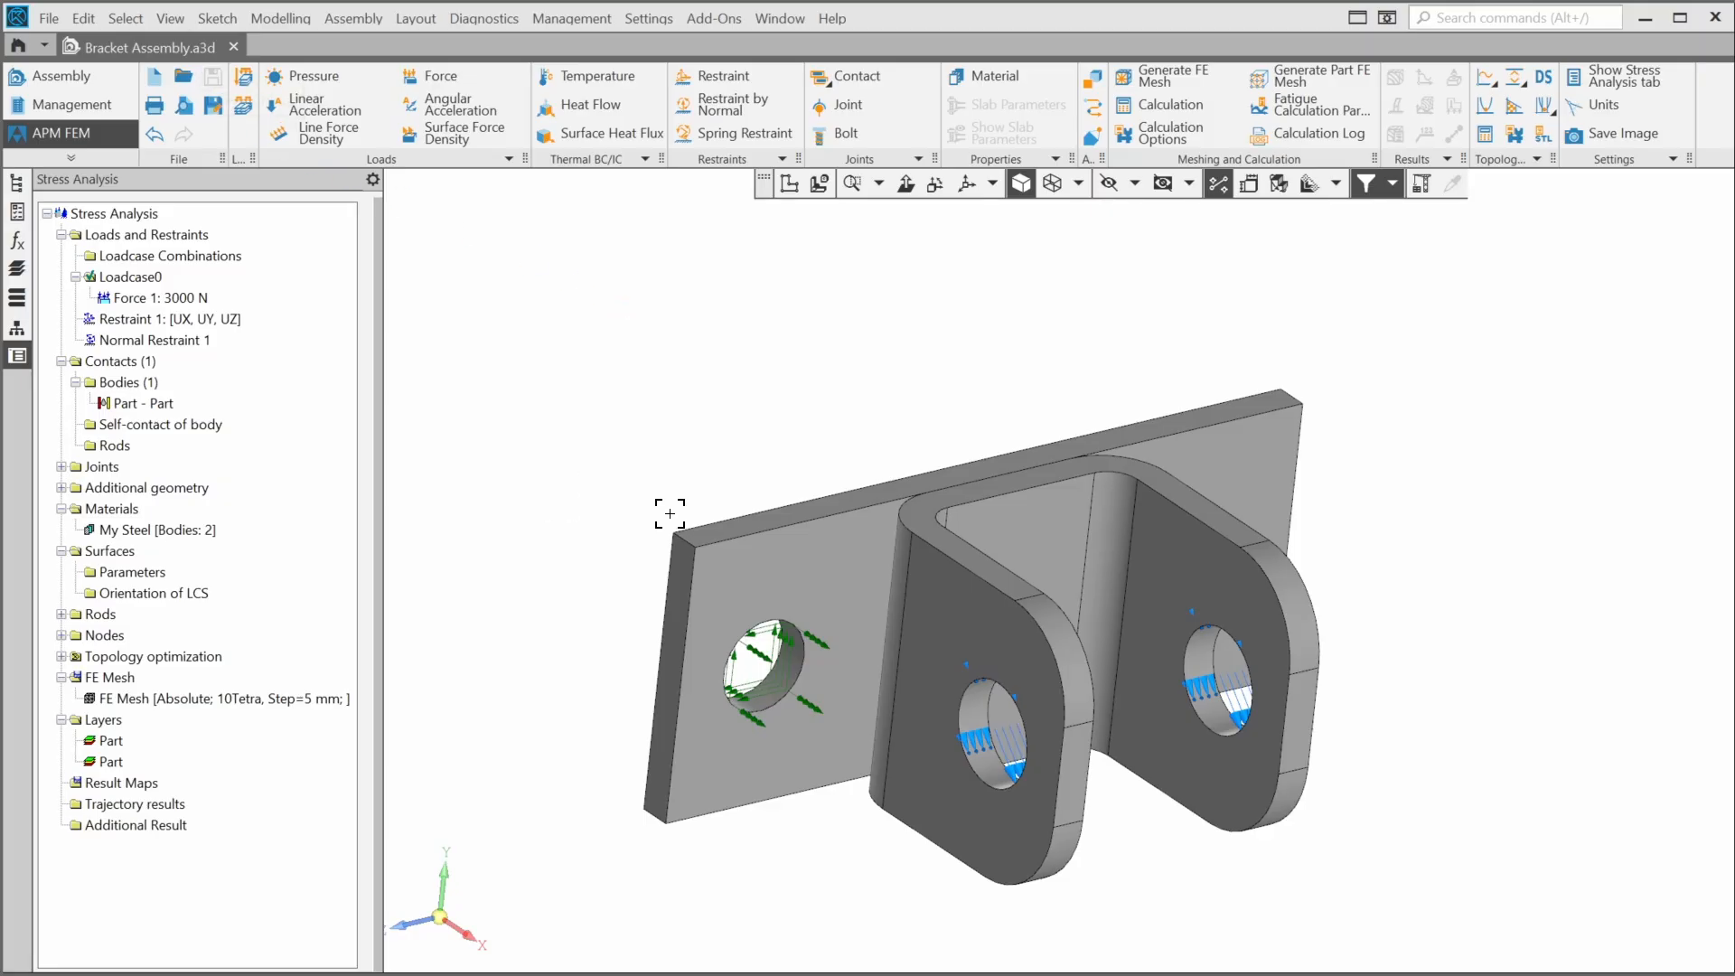